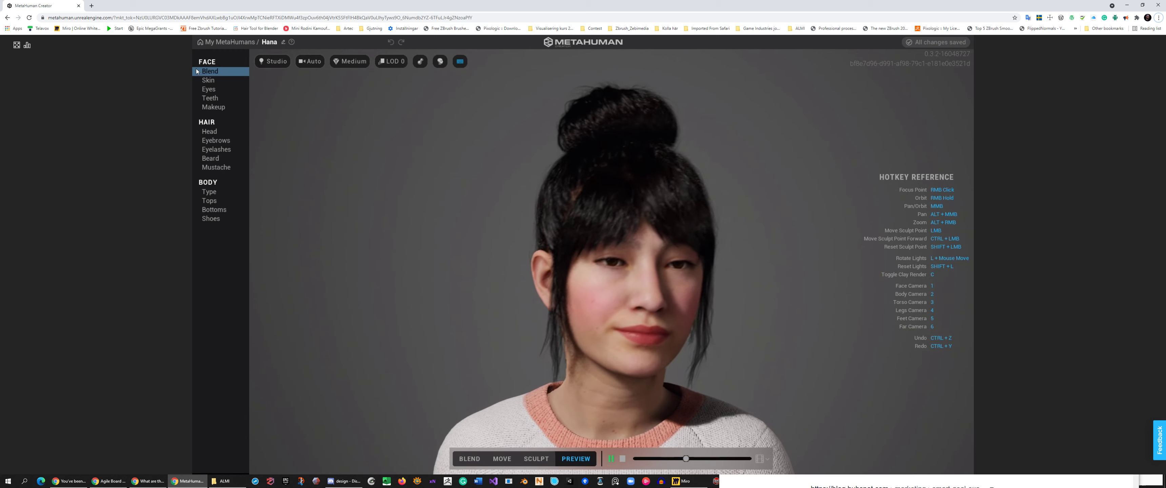
Stop the animation and fill the three face blend slots with the short grey-haired woman, Natalia and Vivian presets.
click(214, 71)
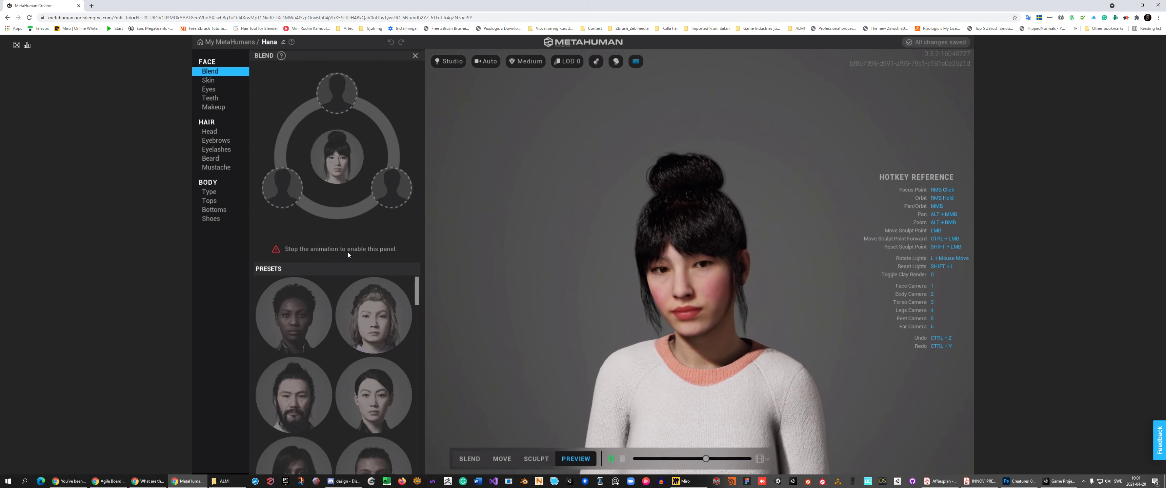
click(622, 459)
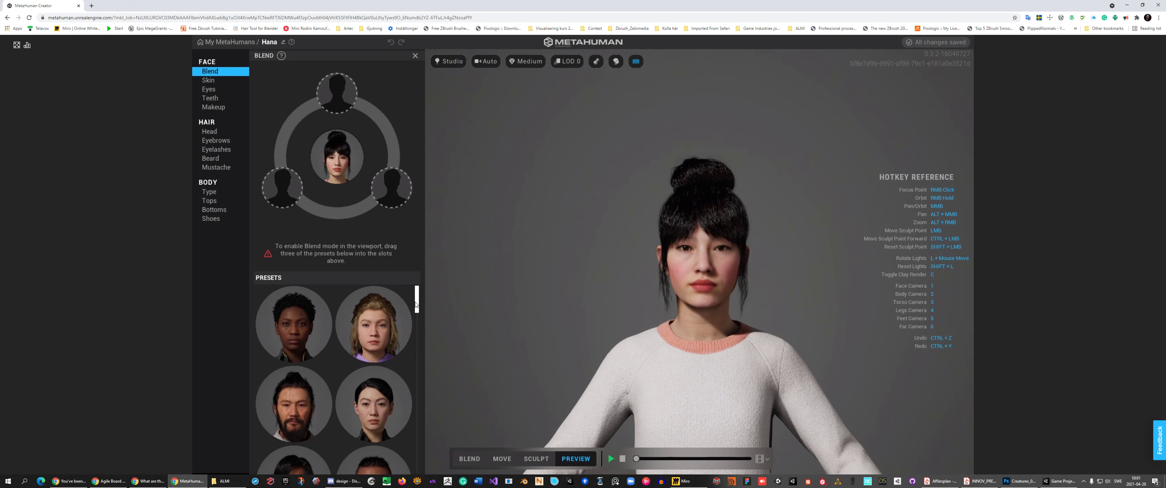
drag(415, 305, 412, 341)
drag(332, 340, 393, 181)
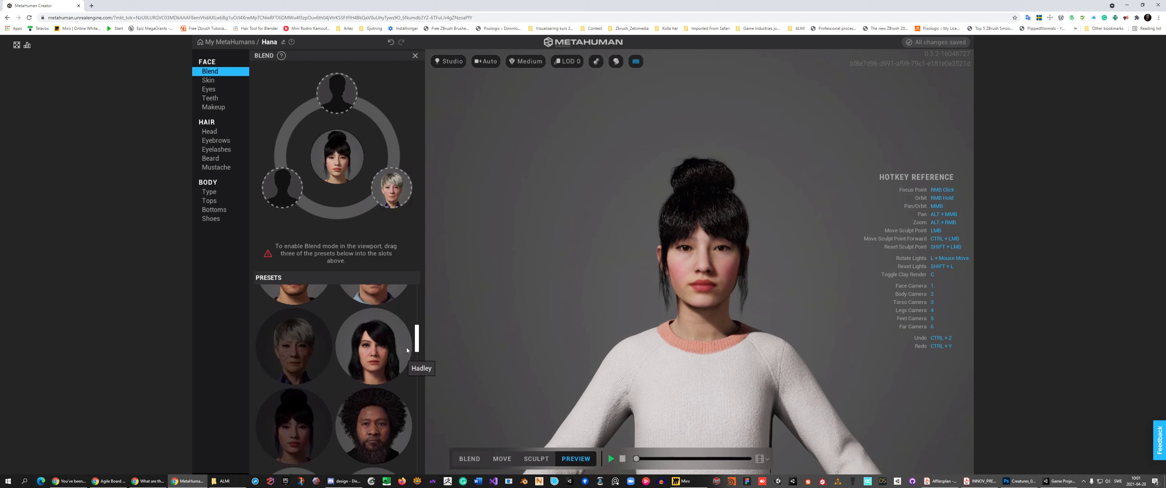
drag(417, 343, 283, 187)
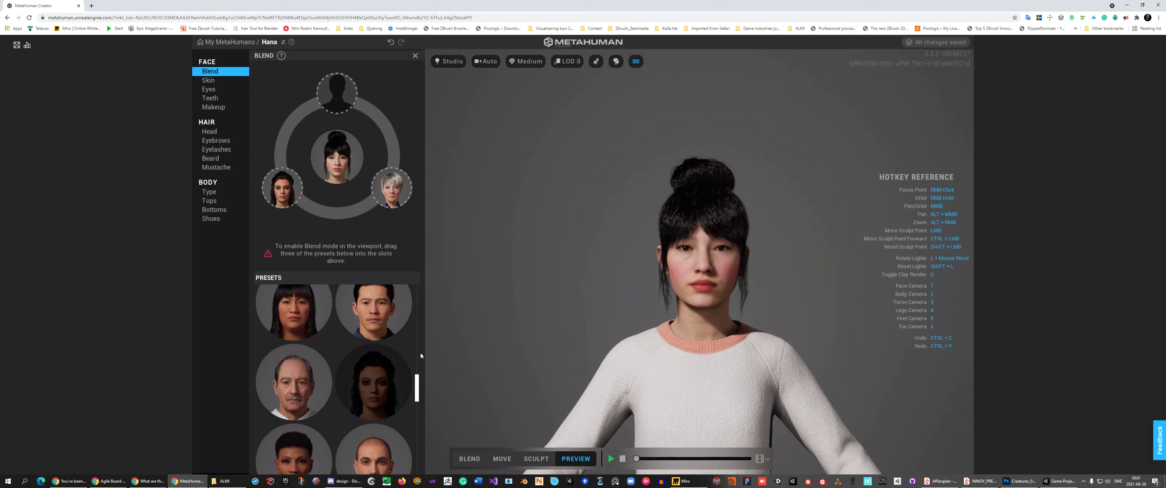
drag(417, 394, 404, 453)
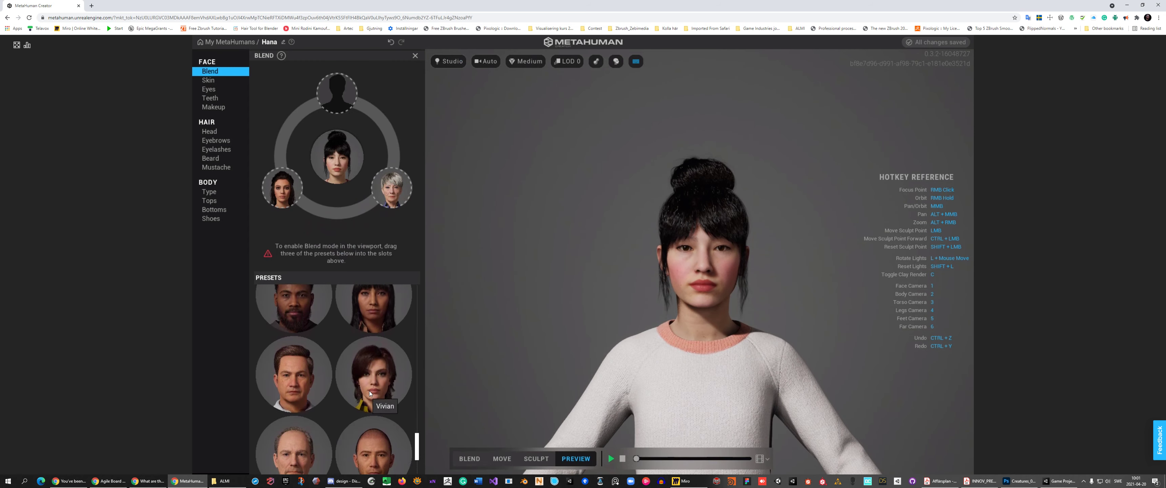
drag(369, 390, 332, 104)
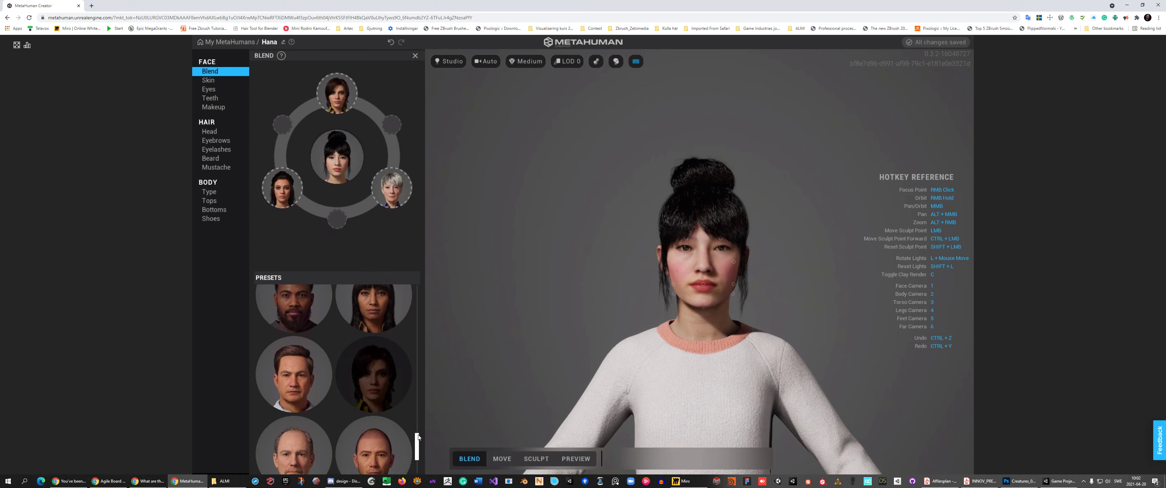
Add the mohawk preset and the short curly-haired preset as two more sources on the blend ring.
drag(419, 435, 418, 450)
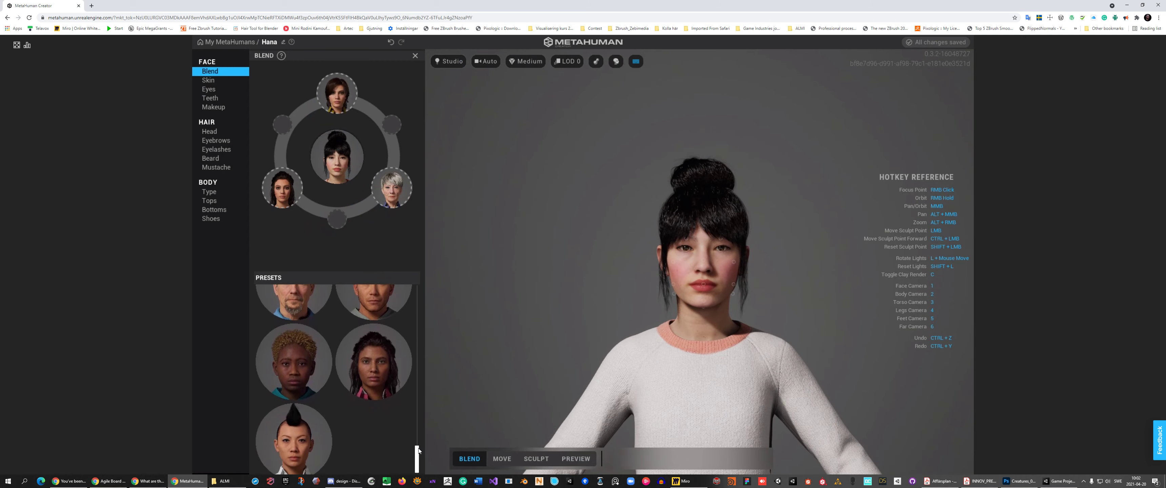
drag(299, 435, 284, 122)
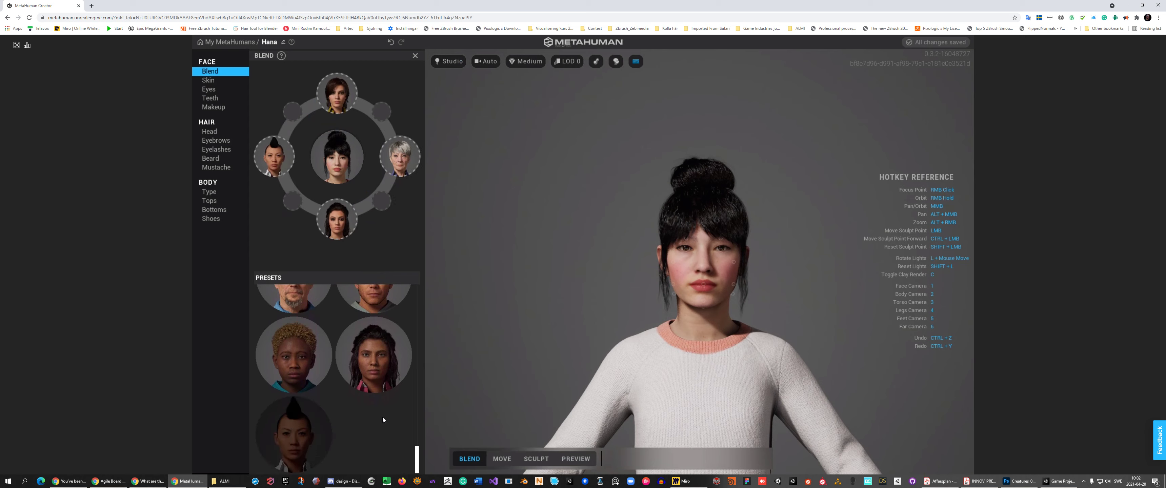
drag(314, 375, 376, 203)
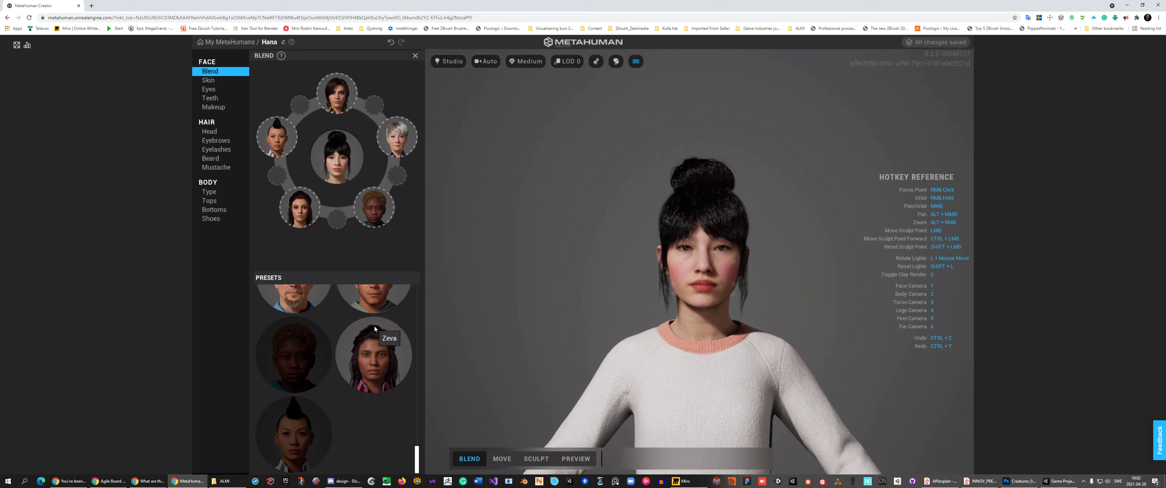
Show the character's whole body and switch the editor to full screen.
key(2)
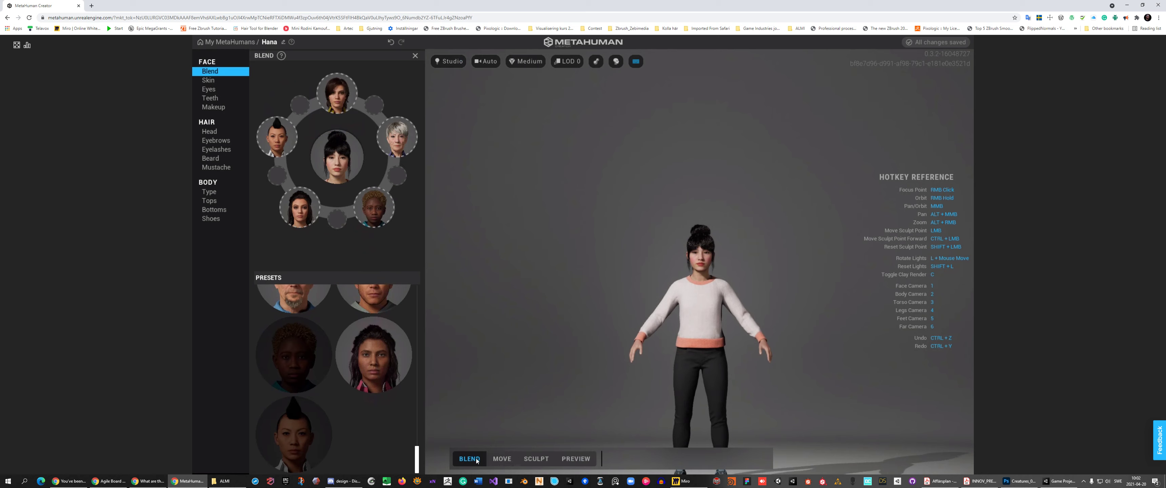
drag(417, 455, 418, 296)
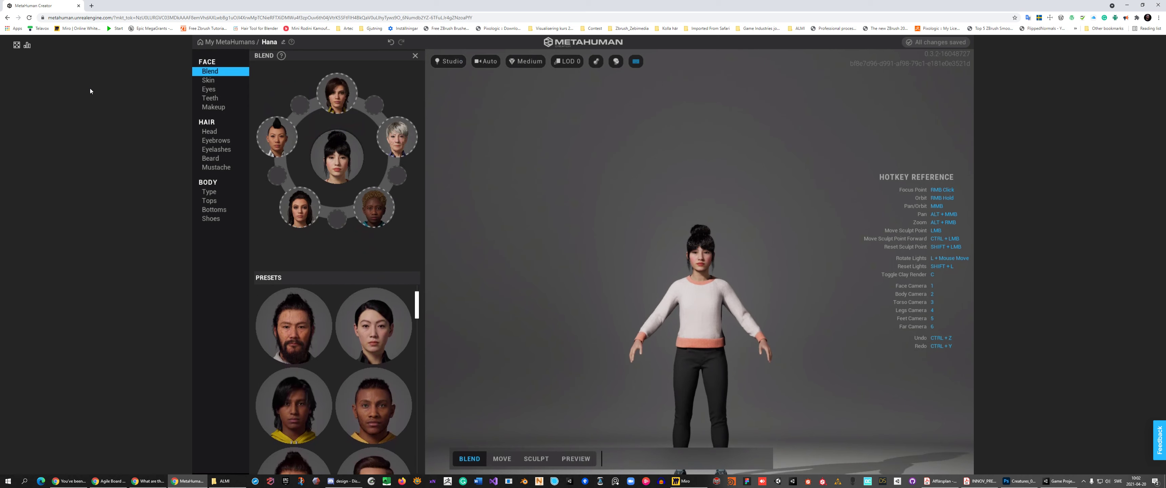
click(17, 44)
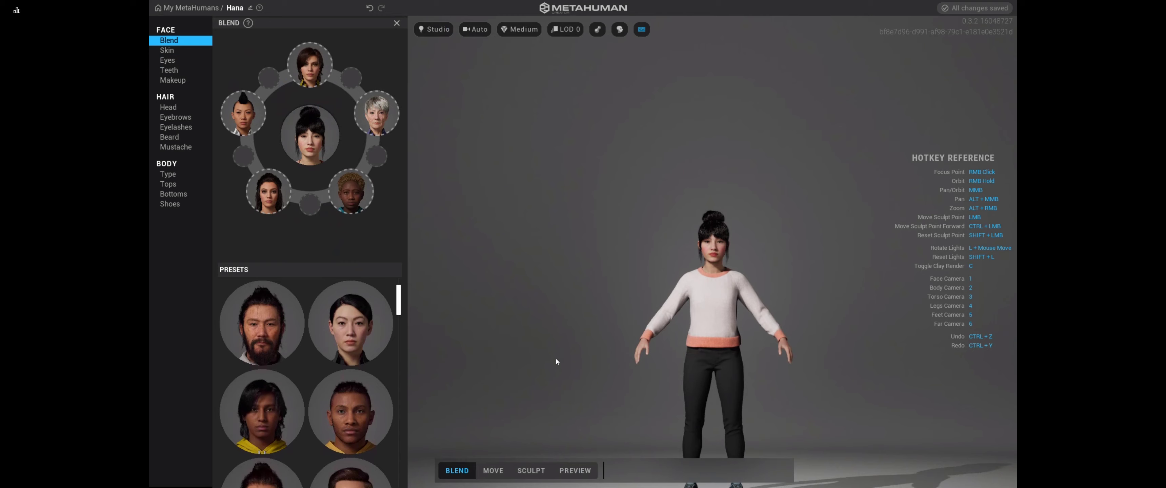
Play the preview animation on the full body and stop it.
click(575, 470)
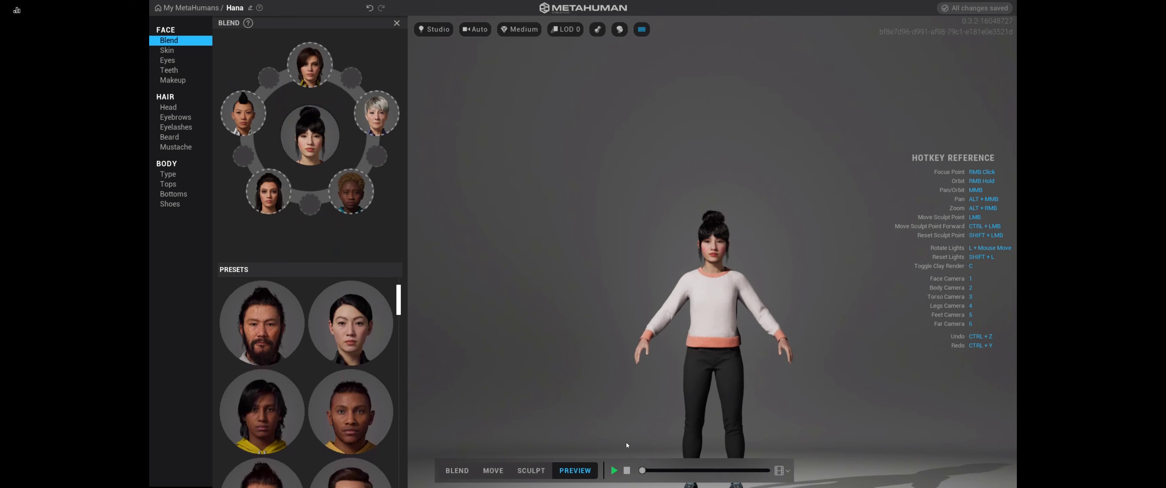
click(614, 470)
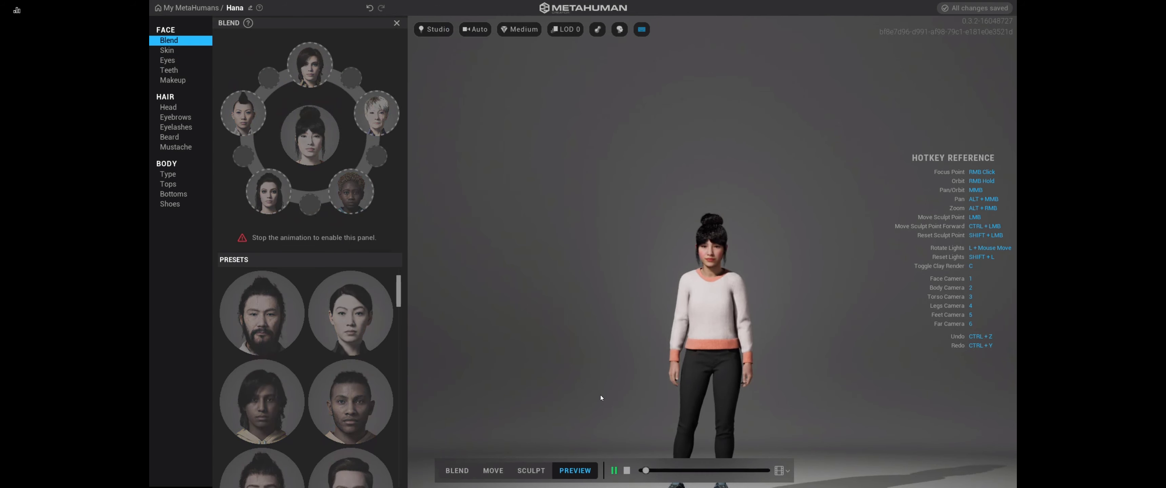
click(627, 470)
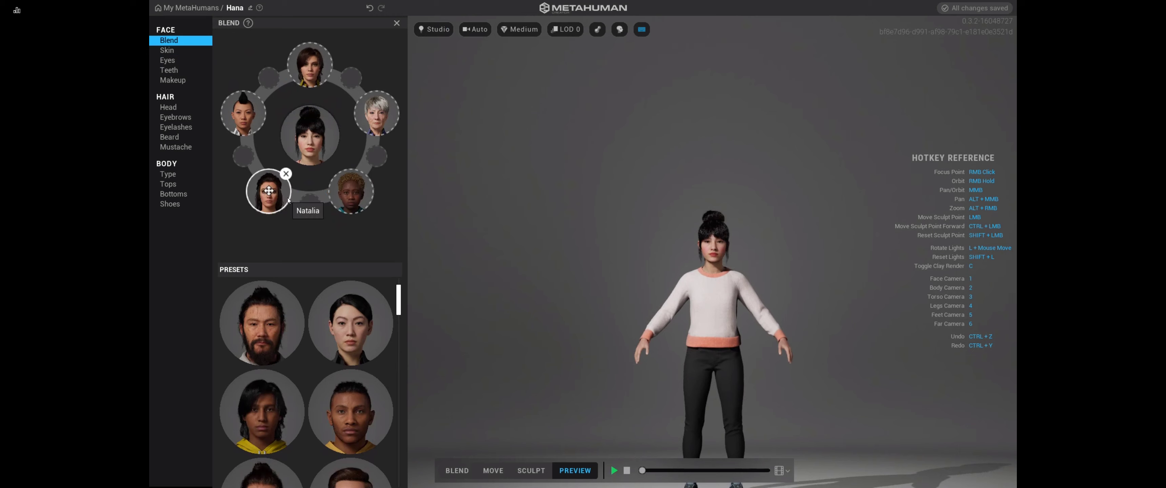
Set the skin texture to about 0.21 and apply the middle freckle pattern to the face.
click(166, 51)
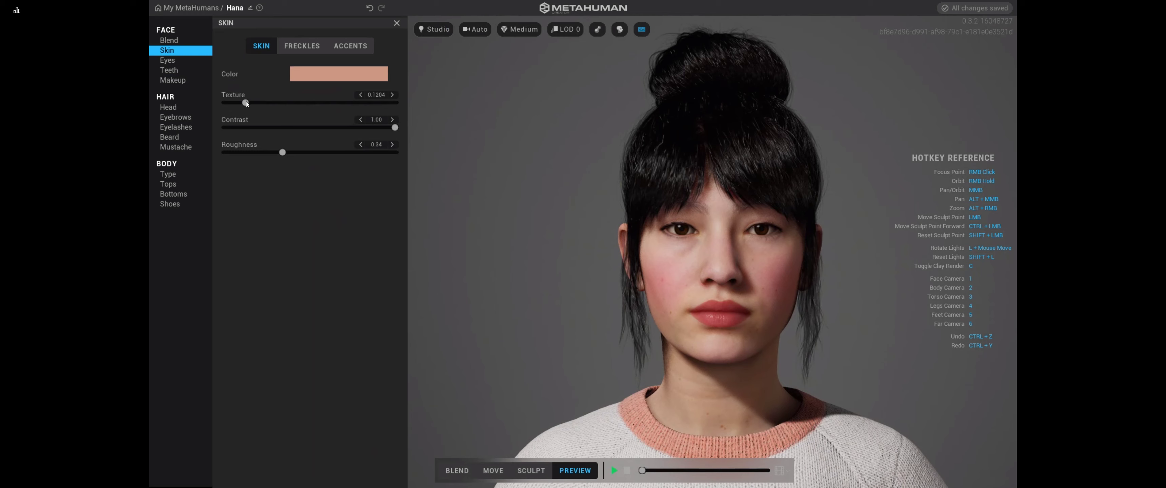
mouse_move(255, 102)
mouse_down()
mouse_move(277, 102)
mouse_move(261, 103)
mouse_up()
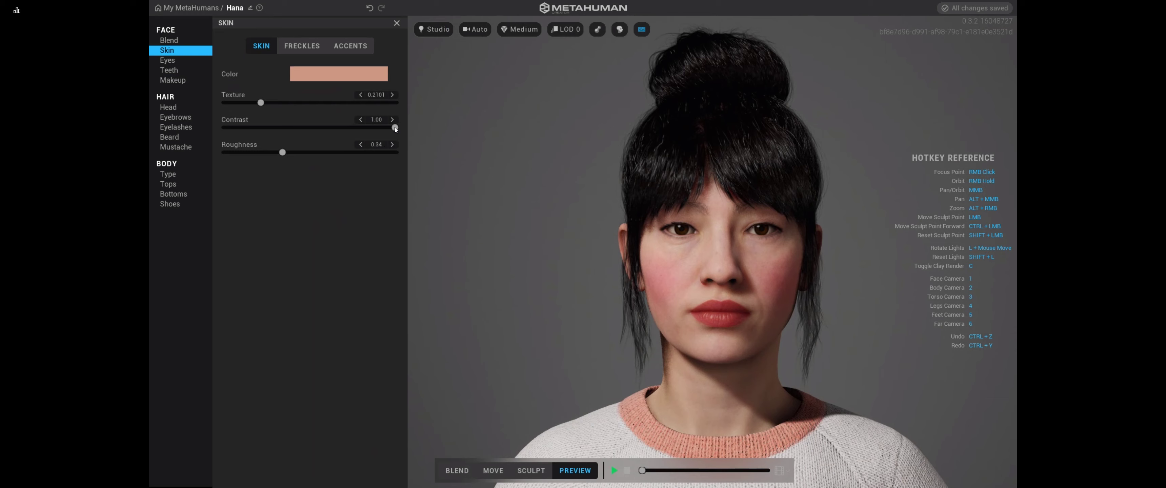
click(306, 46)
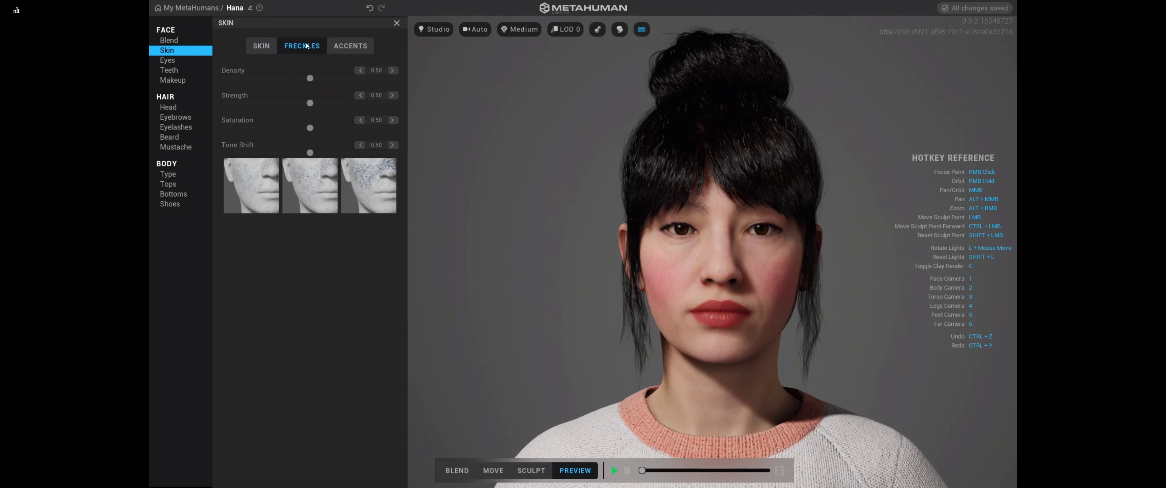
click(308, 175)
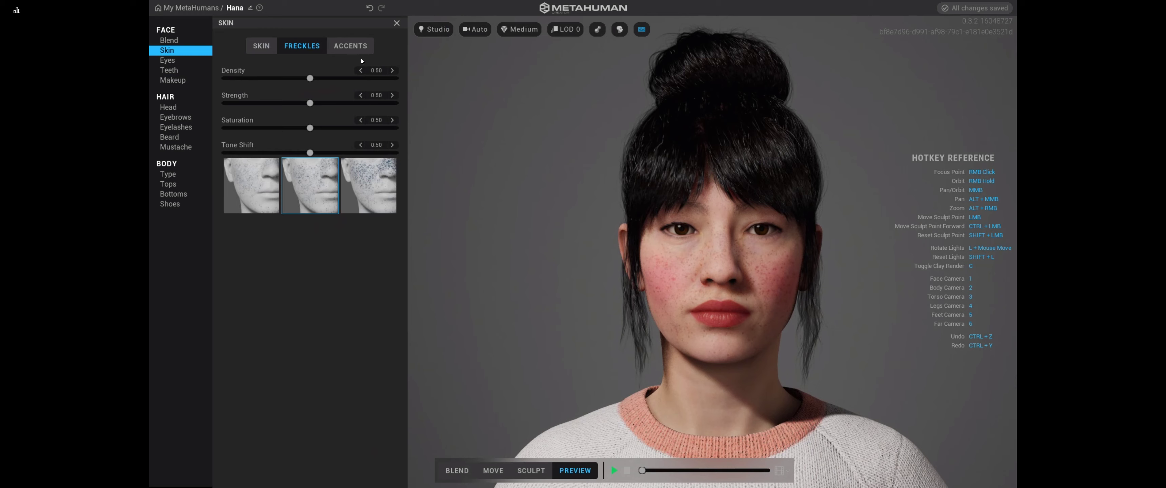
Adjust the lightness of the cheeks in the skin accents.
click(354, 48)
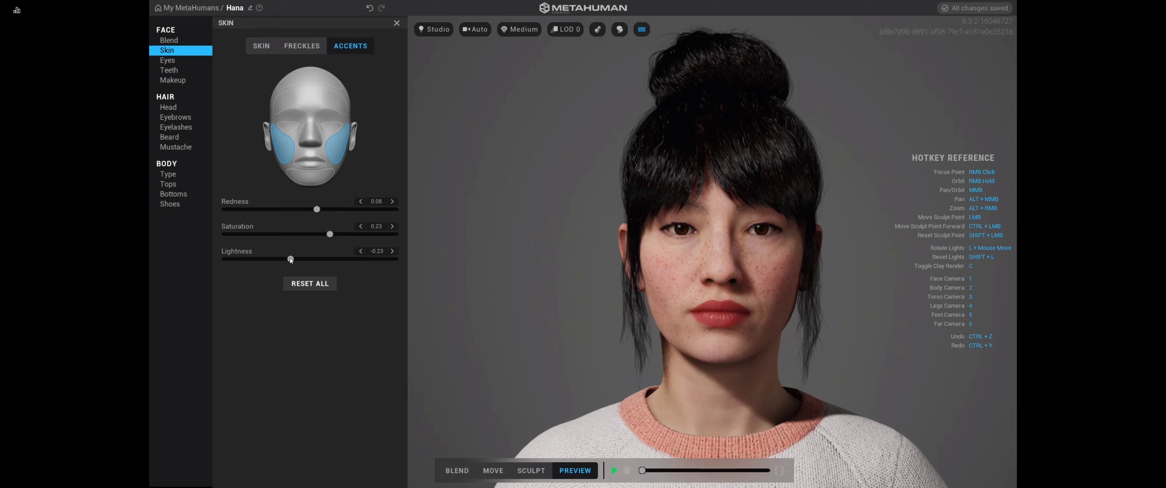
drag(262, 260, 351, 259)
Compare eye Presets 011 and 012, and apply Preset 010 to the eyes.
click(184, 60)
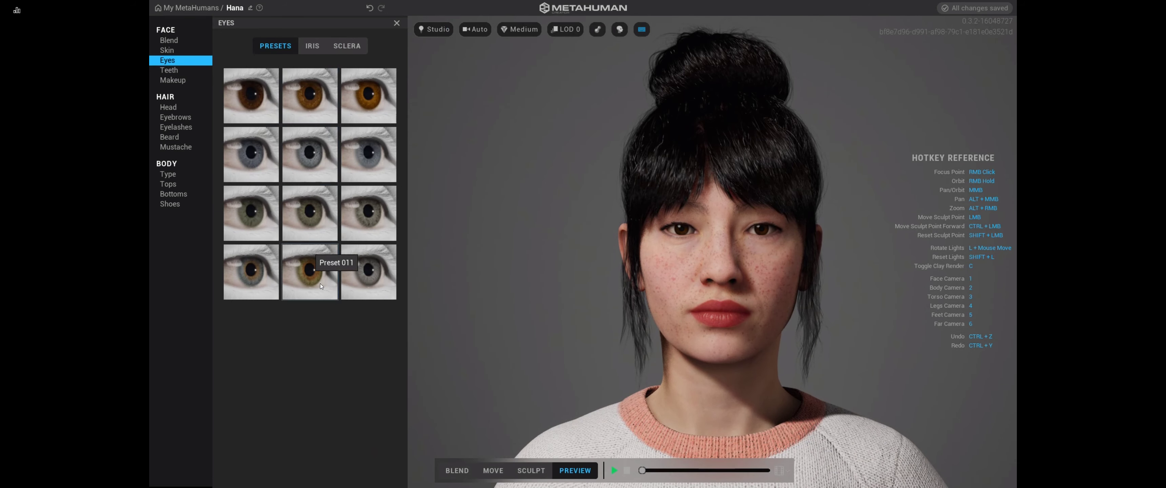
click(304, 280)
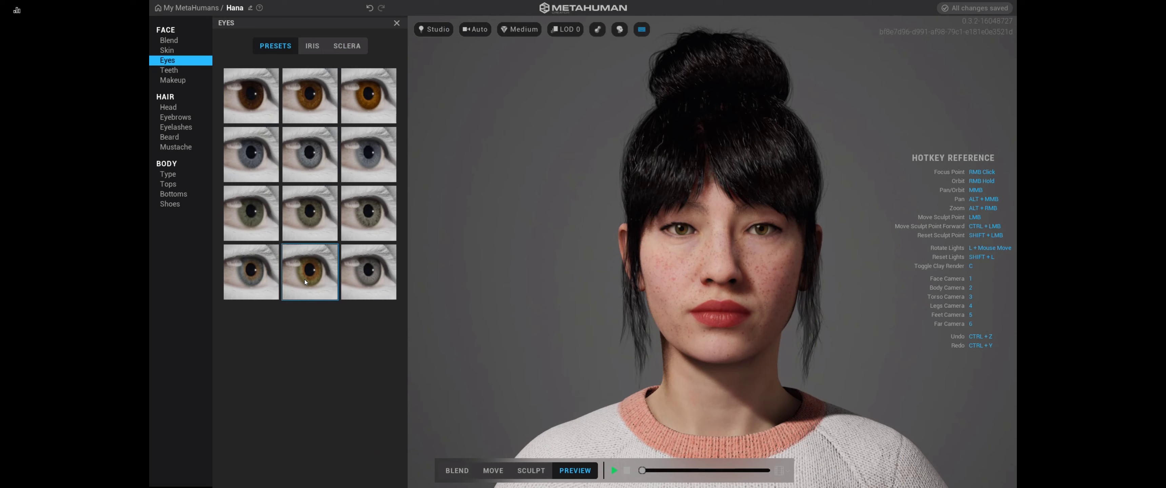
click(361, 279)
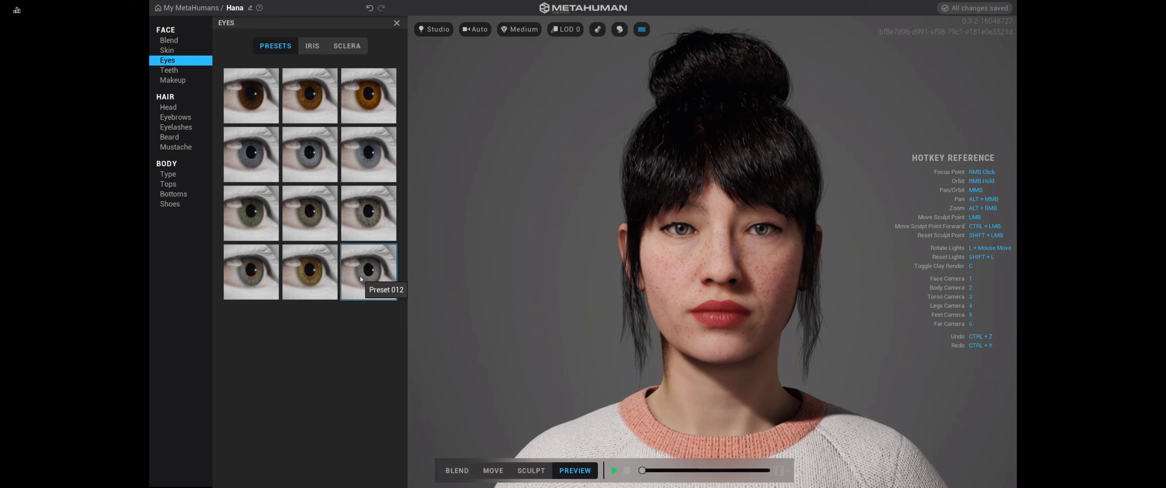
click(258, 272)
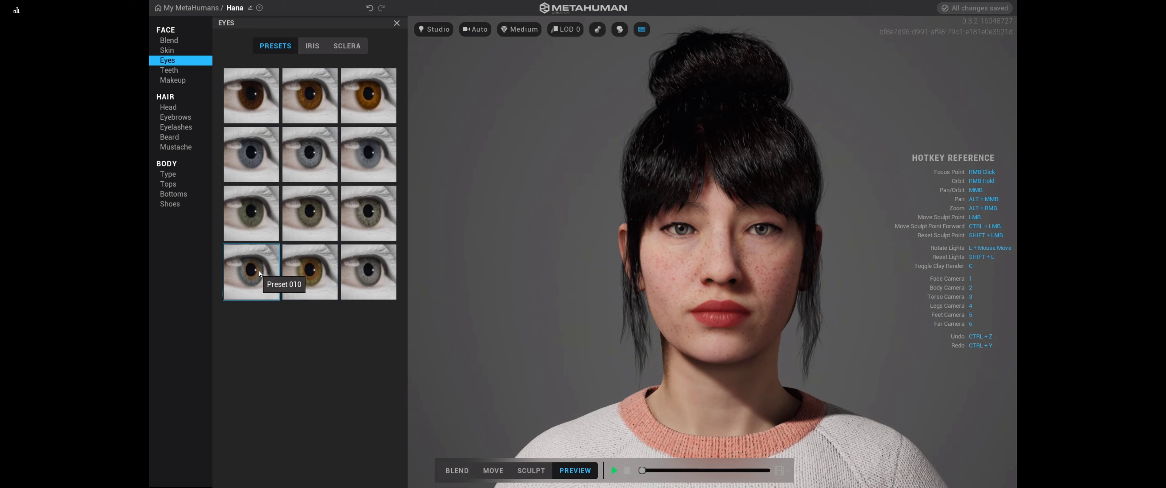
Set the teeth variation to 0.58 and the plaque amount to 0.09, testing the jaw opening and leaving it closed.
click(182, 70)
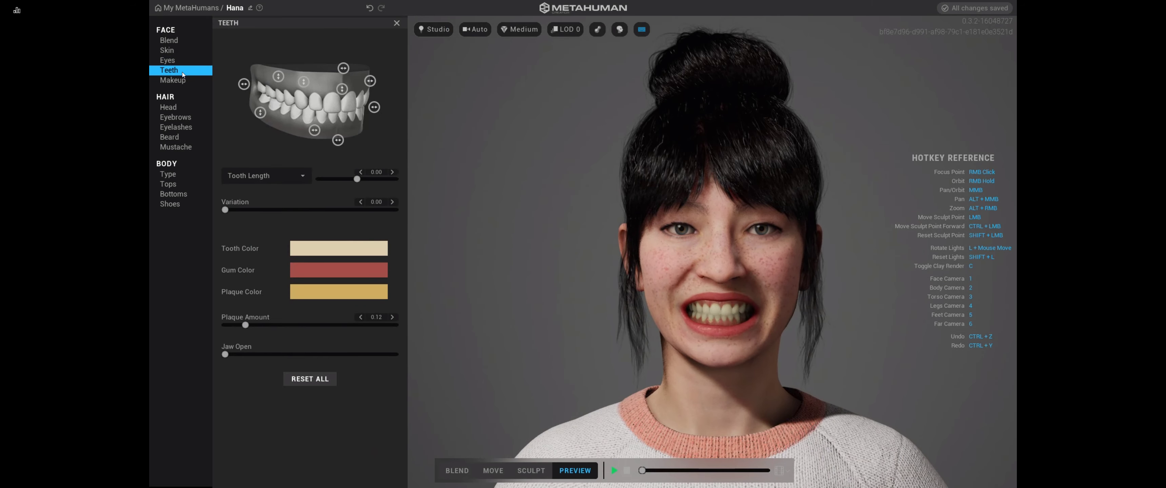
click(298, 179)
click(278, 196)
drag(373, 215, 285, 209)
mouse_move(246, 325)
mouse_down()
mouse_move(345, 325)
mouse_move(238, 318)
mouse_up()
drag(248, 350, 221, 348)
Set the teeth's Lower Shift to 0.25 and adjust the Overjet.
click(338, 141)
drag(338, 140, 341, 137)
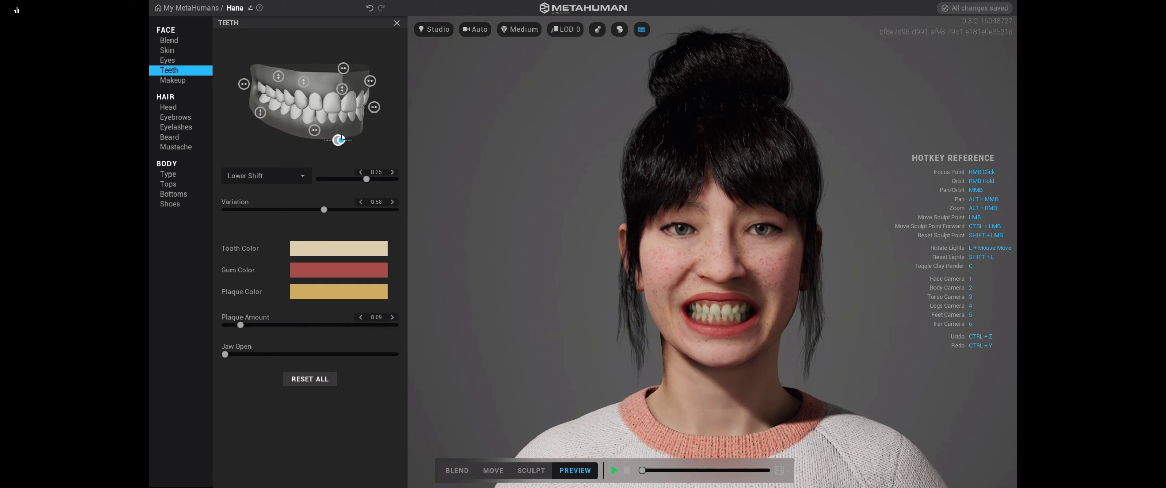
click(373, 107)
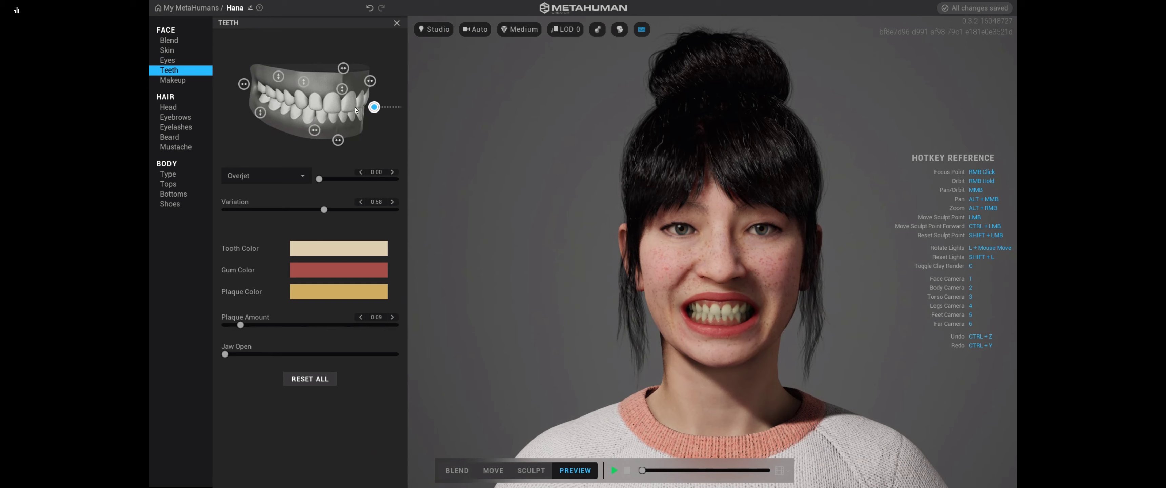
mouse_move(374, 107)
mouse_down()
mouse_move(399, 108)
mouse_move(384, 109)
mouse_up()
Adjust the Polycanine control of the upper teeth to about 0.45.
click(303, 83)
shift+click(303, 81)
mouse_move(303, 82)
mouse_down()
mouse_move(303, 56)
mouse_move(305, 70)
mouse_up()
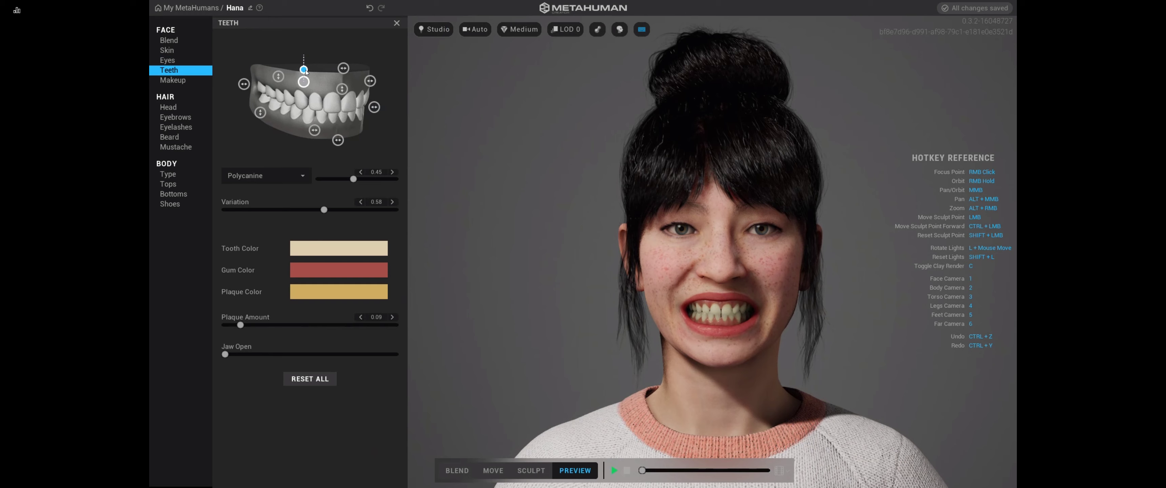
drag(305, 70, 213, 78)
Compare eye makeup styles including Double Mod and Full Thin Liner, apply Dramatic Smudge, and inspect it from the side.
click(177, 80)
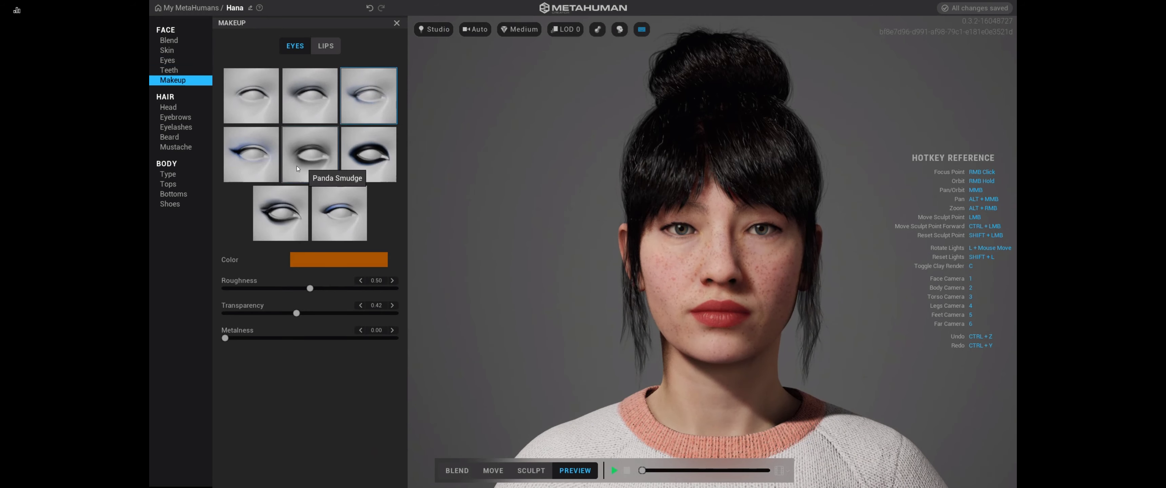
click(365, 157)
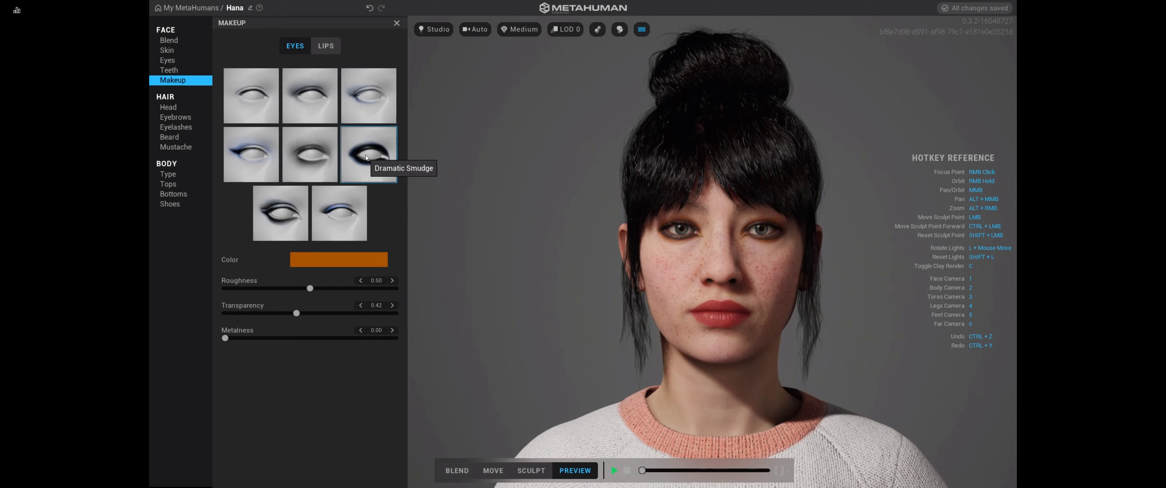
click(277, 219)
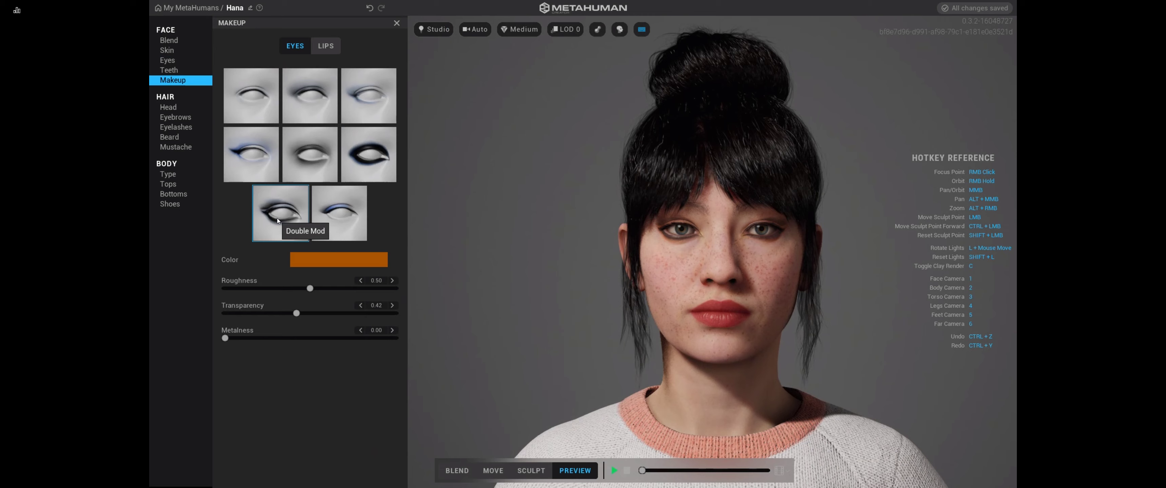
click(331, 215)
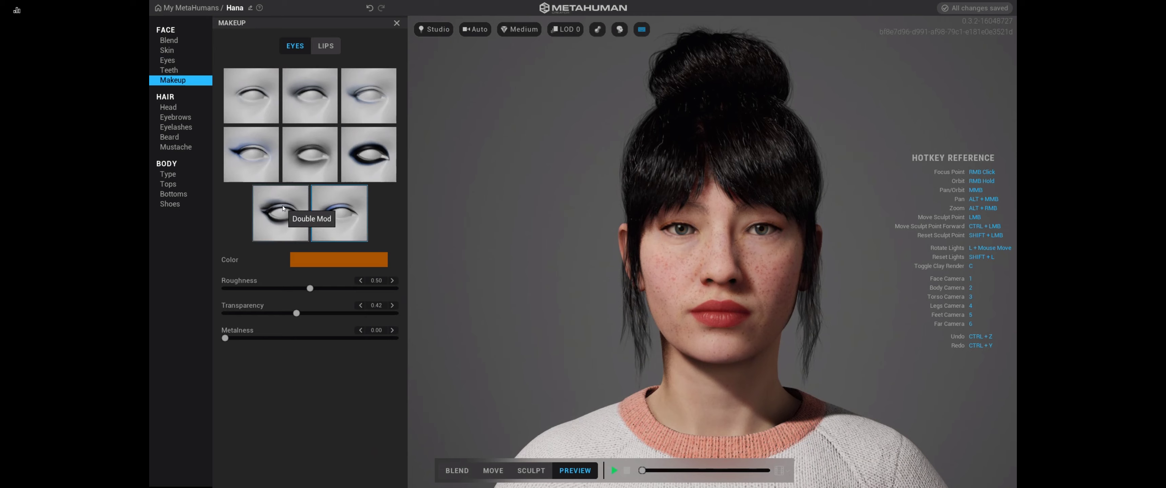
click(369, 92)
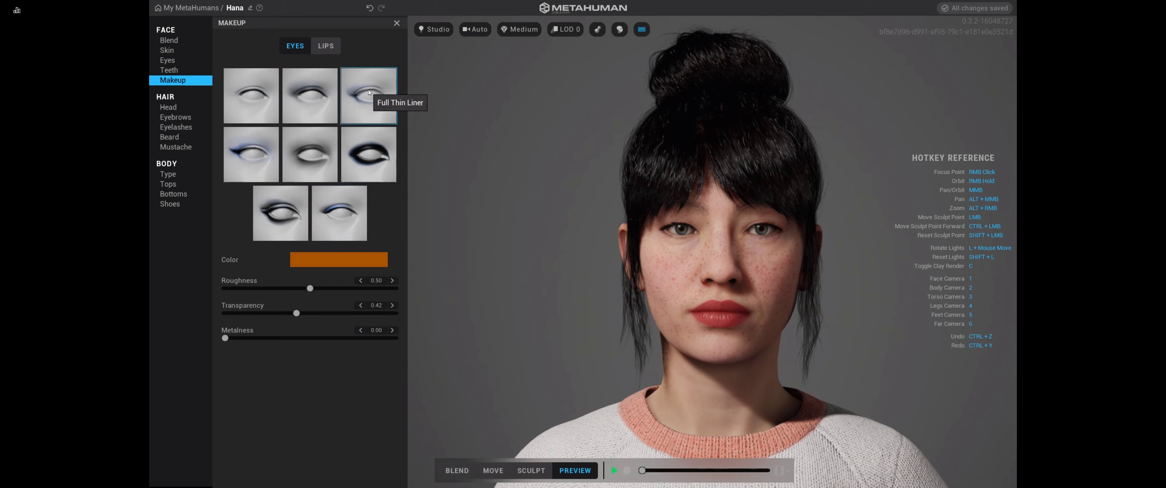
click(366, 166)
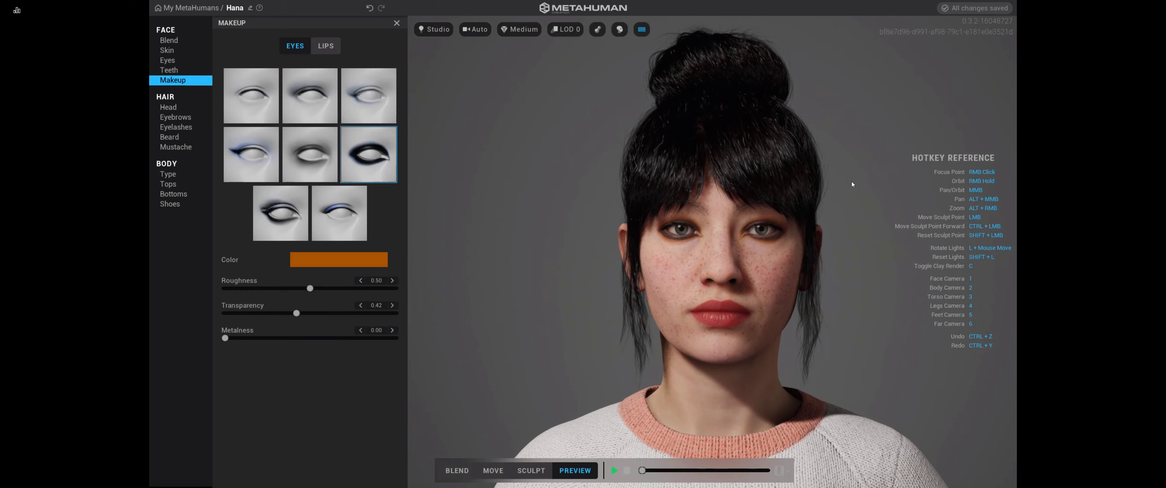
right_drag(851, 185, 705, 198)
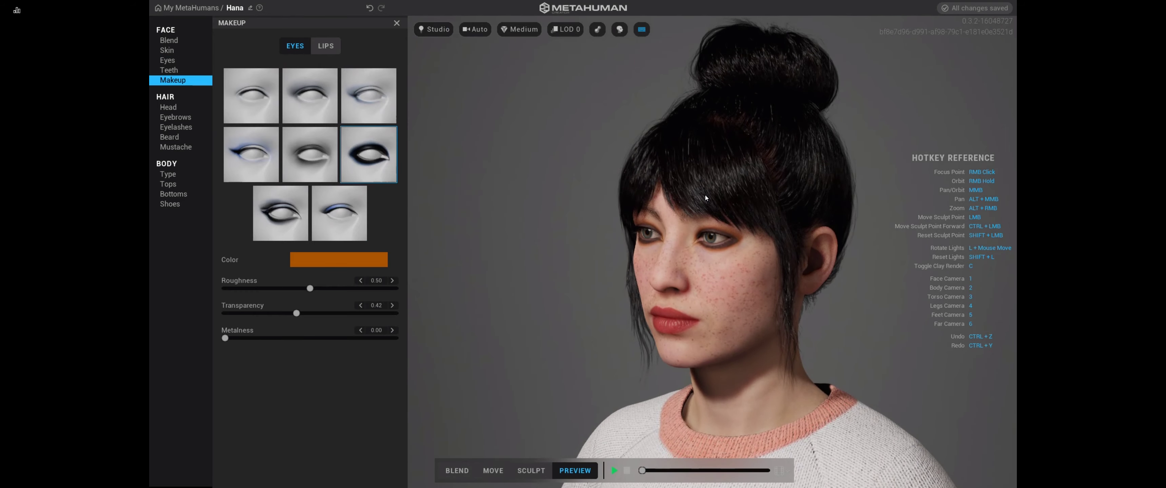
Replace the character's bun hairstyle with the long straight hairstyle with bangs.
right_drag(568, 210, 600, 210)
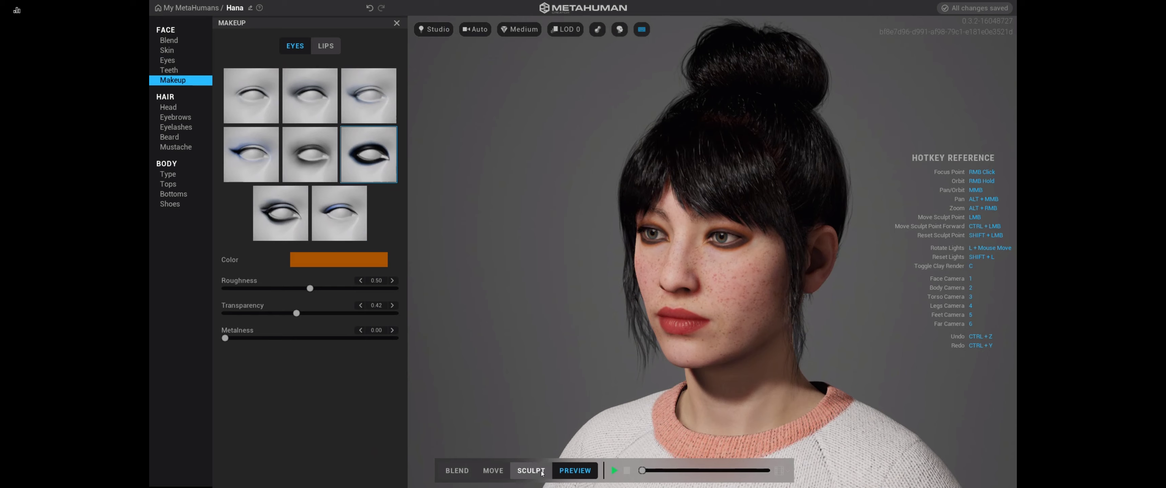
click(176, 108)
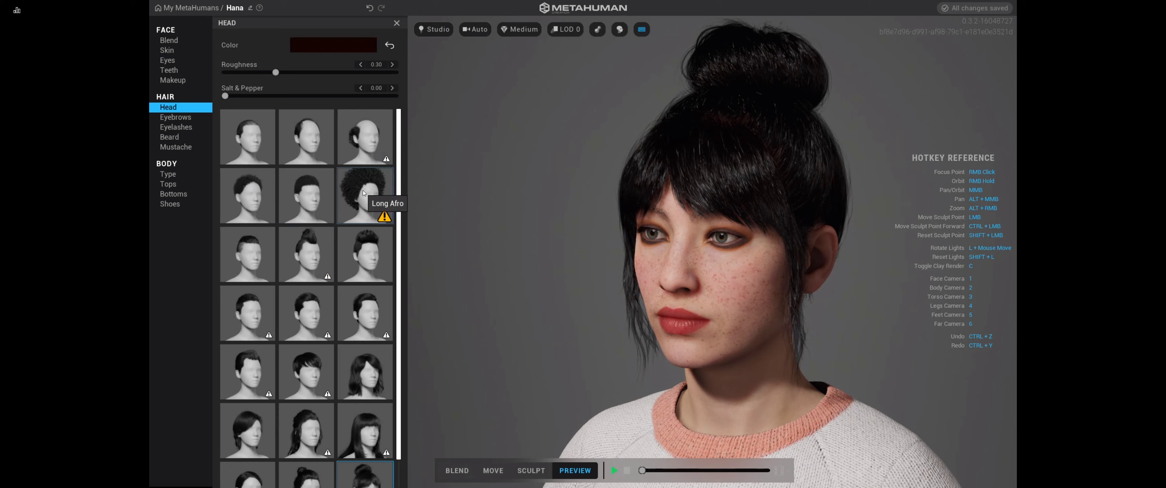
scroll(362, 190, down, 1)
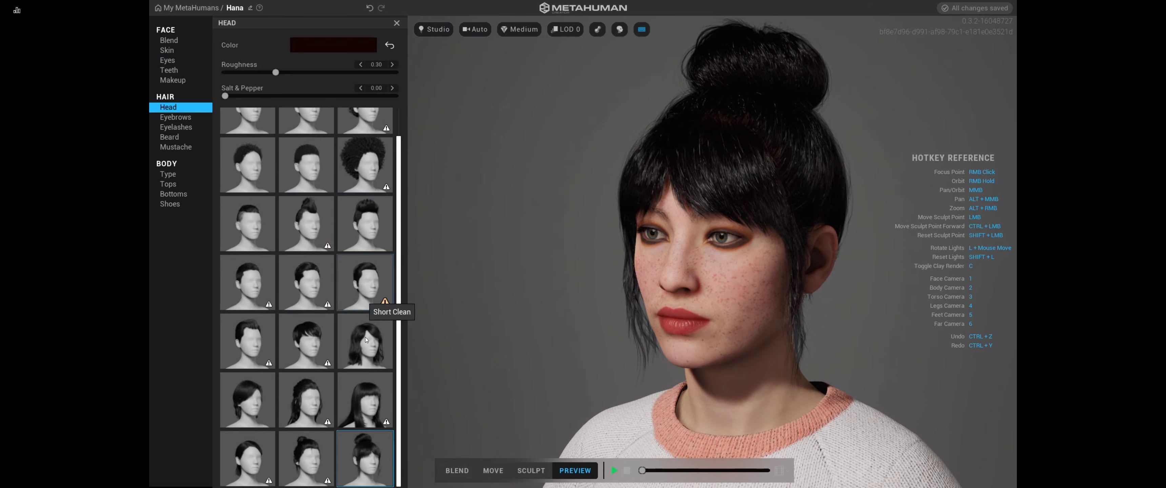
click(364, 404)
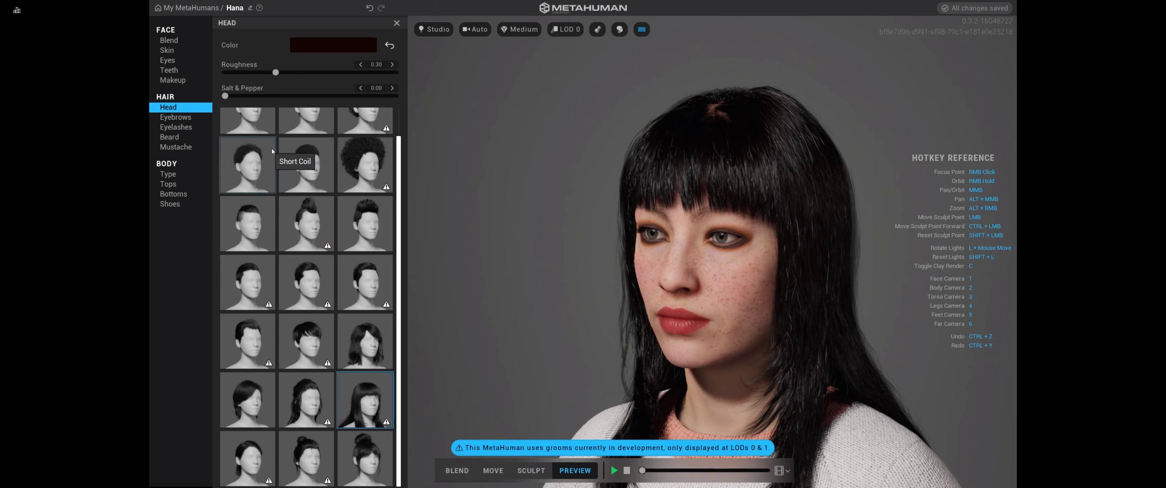
Recolour the head hair to a reddish golden brown with Melanin 0.18 and Redness 0.93.
click(324, 44)
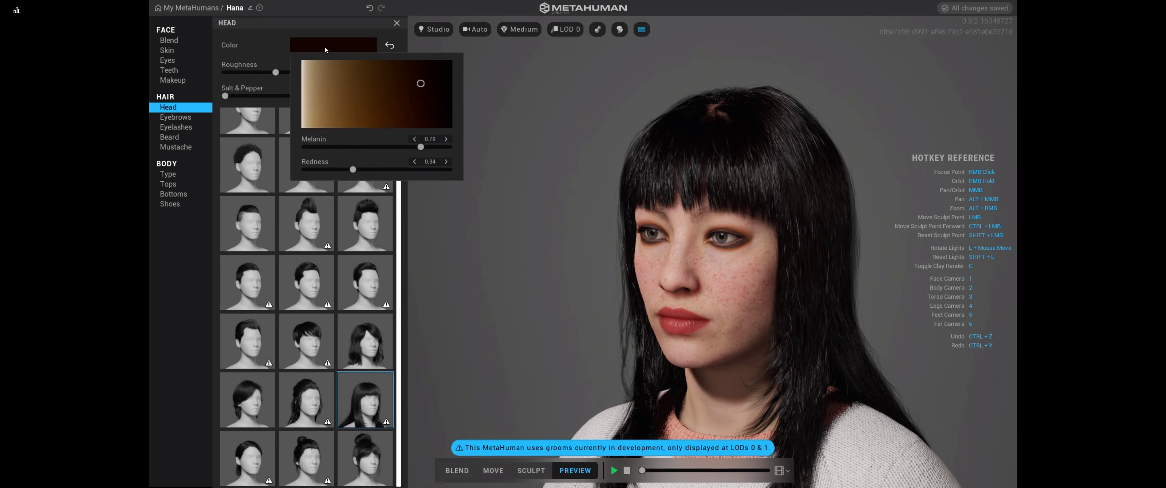
mouse_move(397, 85)
mouse_down()
mouse_move(412, 83)
mouse_move(346, 103)
mouse_move(328, 97)
mouse_move(331, 74)
mouse_move(326, 119)
mouse_up()
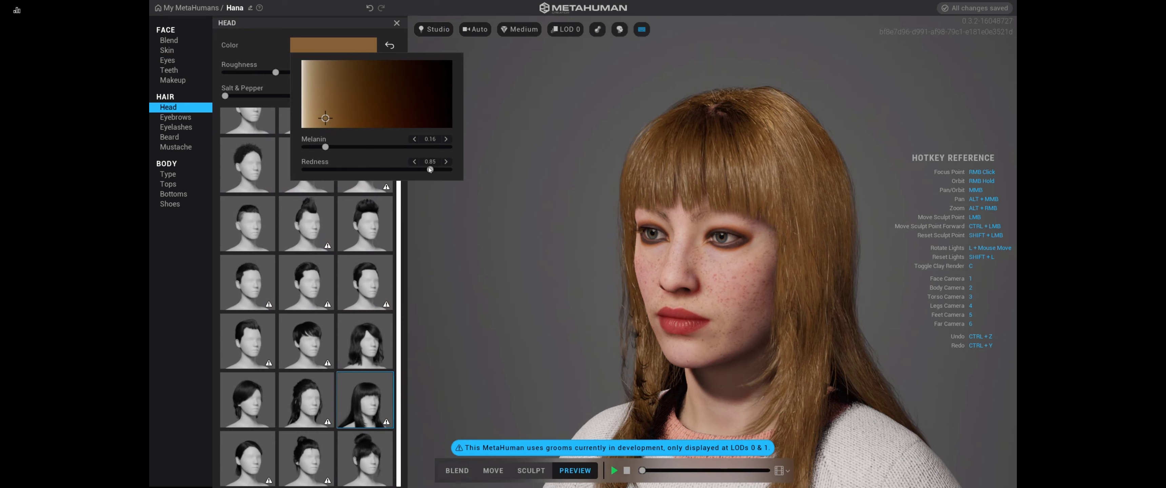
drag(430, 169, 463, 172)
mouse_move(327, 128)
mouse_down()
mouse_move(325, 145)
mouse_move(409, 149)
mouse_move(277, 143)
mouse_move(326, 143)
mouse_move(331, 73)
mouse_move(322, 133)
mouse_move(301, 147)
mouse_move(317, 146)
mouse_move(297, 140)
mouse_move(328, 109)
mouse_move(329, 124)
mouse_up()
mouse_move(345, 123)
mouse_down()
mouse_move(420, 104)
mouse_move(421, 76)
mouse_move(450, 136)
mouse_move(317, 126)
mouse_move(330, 127)
mouse_up()
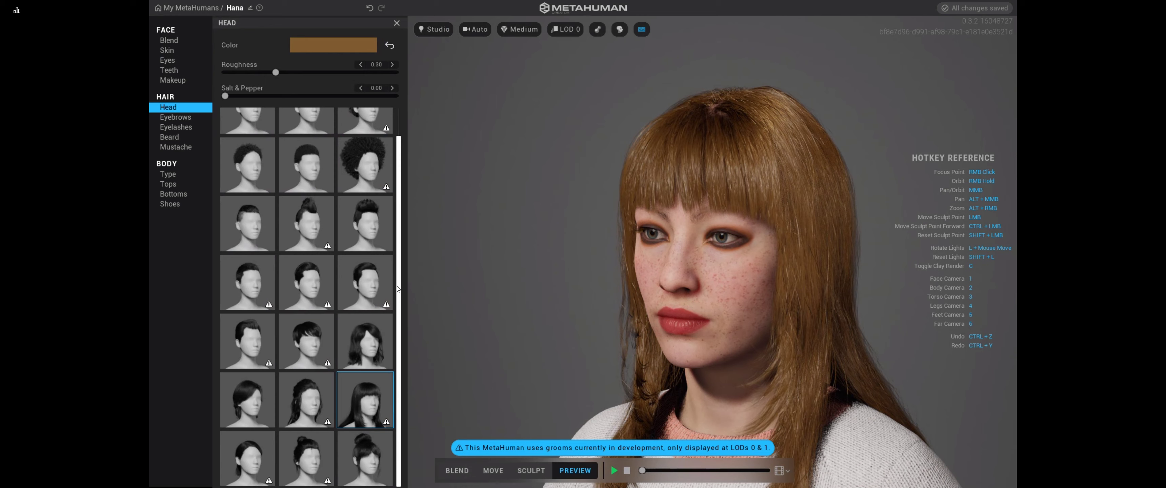
Switch the head hair to the Short Clean style and lighten its colour to Melanin 0.13 and Redness 0.95.
click(374, 284)
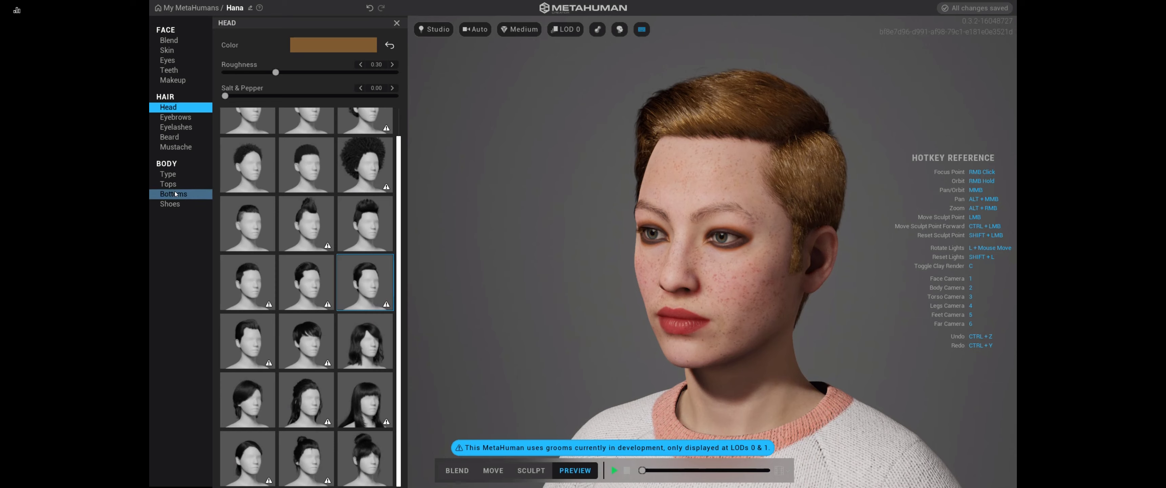
click(321, 45)
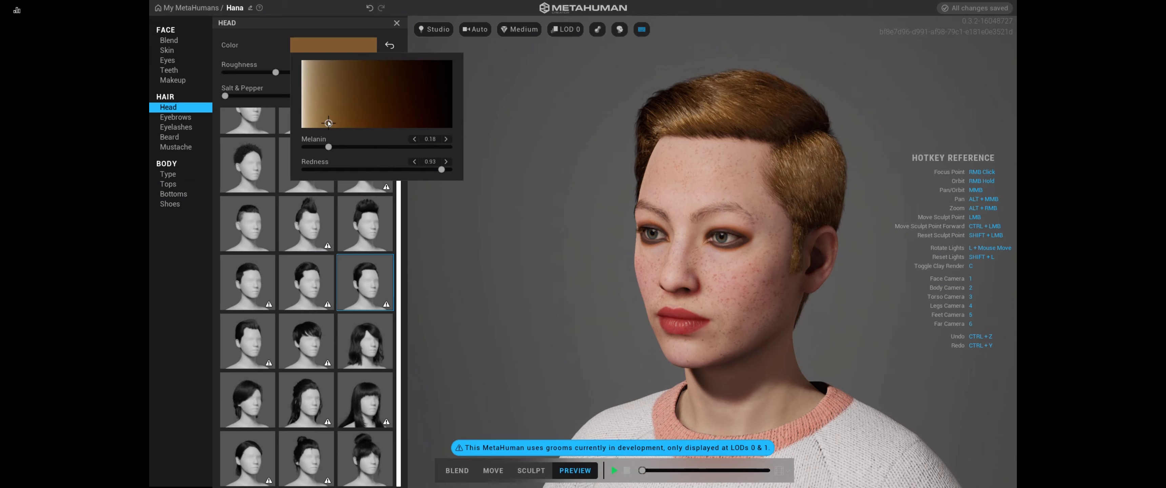
mouse_move(328, 123)
mouse_down()
mouse_move(330, 81)
mouse_move(321, 125)
mouse_up()
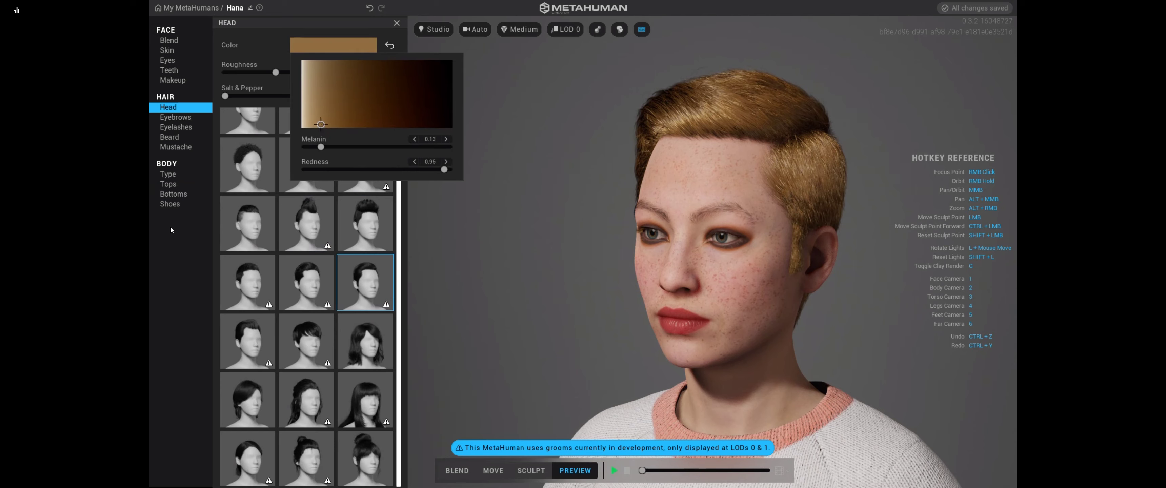
click(173, 279)
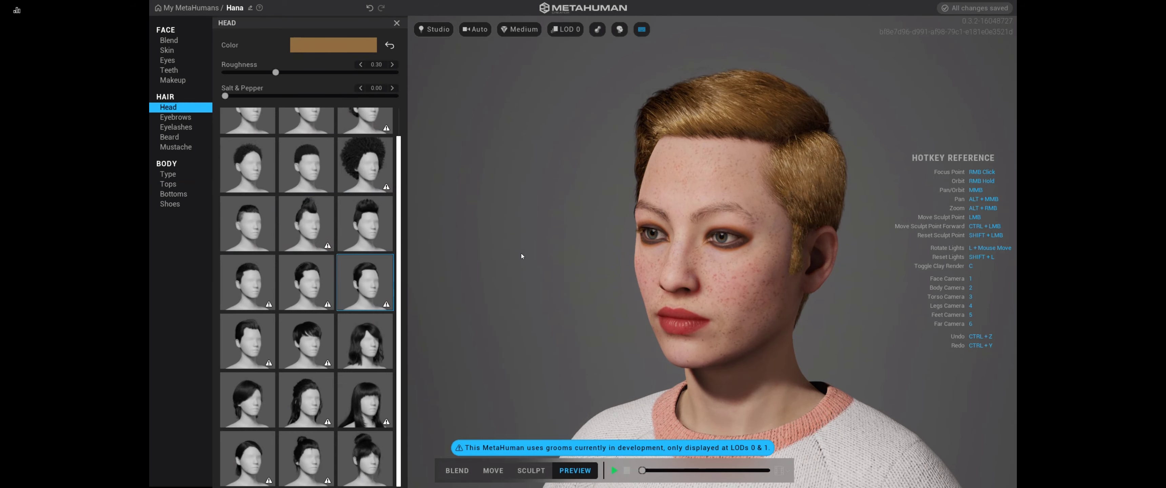
Apply the thin eyebrow style in the middle of the first row, keep Salt & Pepper at 0.00 and increase the eyebrow roughness.
mouse_move(521, 256)
right_down()
mouse_move(595, 245)
mouse_move(765, 253)
mouse_move(598, 252)
mouse_move(552, 232)
mouse_move(510, 245)
right_up()
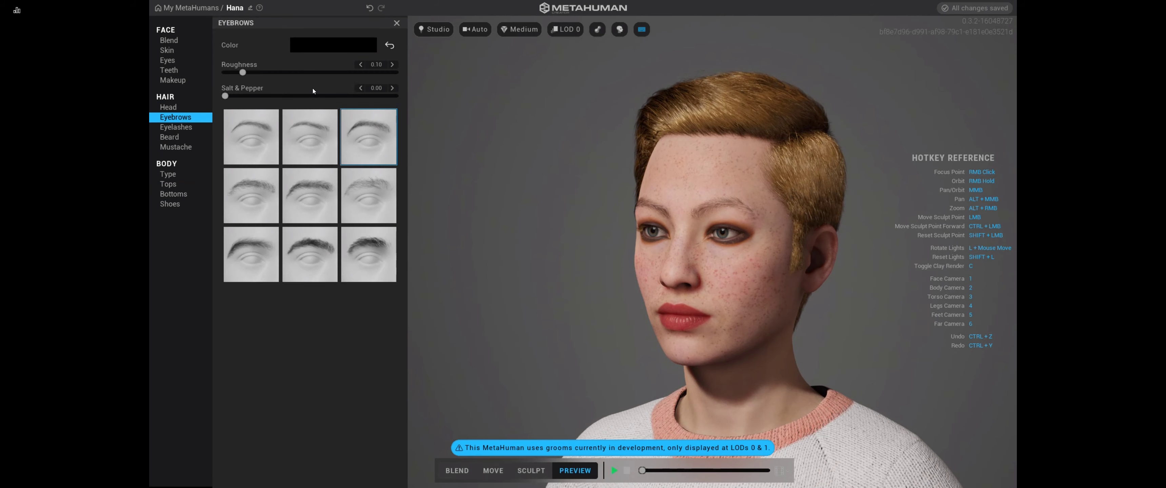
click(309, 138)
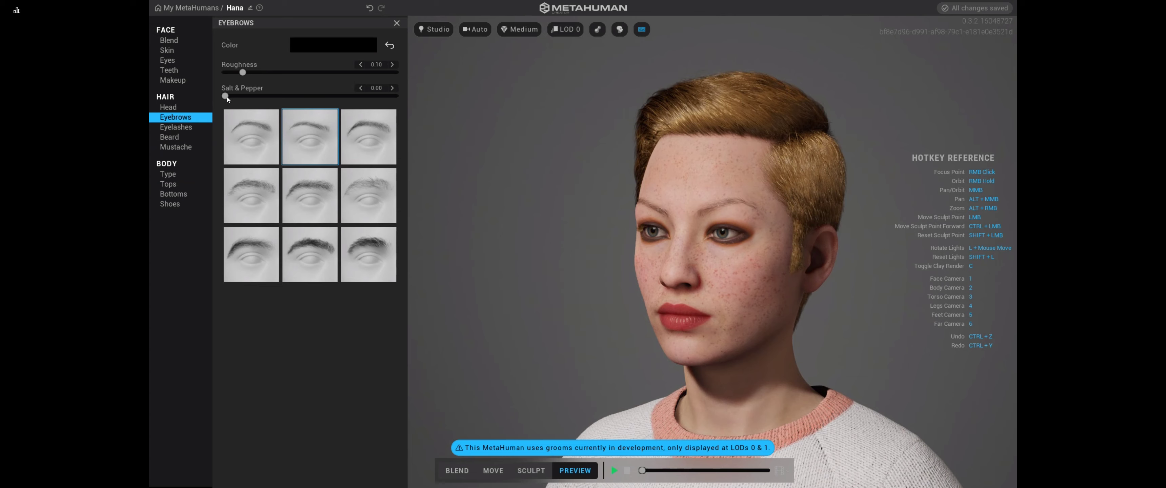
mouse_move(229, 95)
mouse_down()
mouse_move(390, 96)
mouse_move(212, 85)
mouse_up()
drag(243, 73, 309, 76)
Try several brown shades for the eyebrows and set their colour to Melanin 0.21 and Redness 0.89.
click(332, 44)
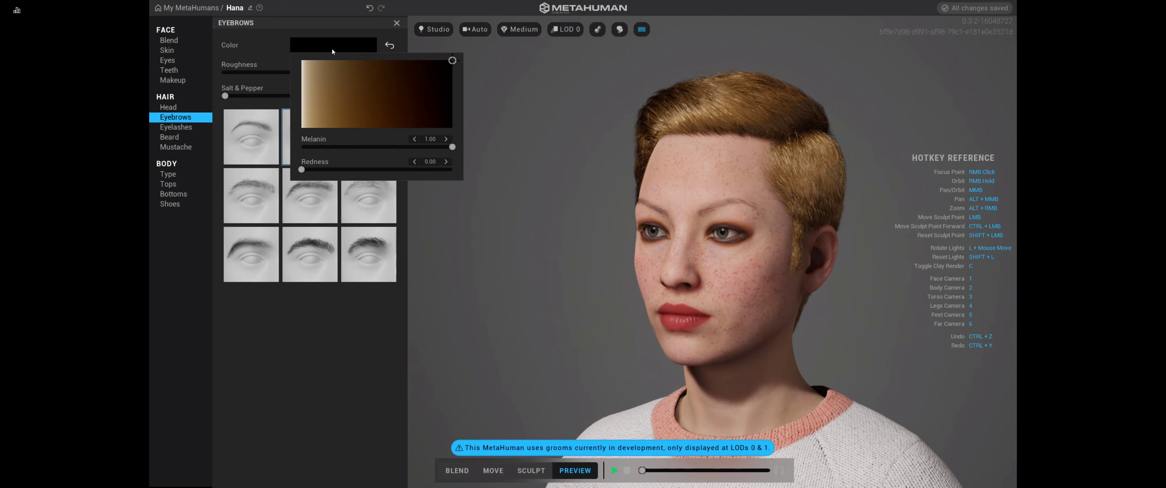
drag(343, 96, 324, 126)
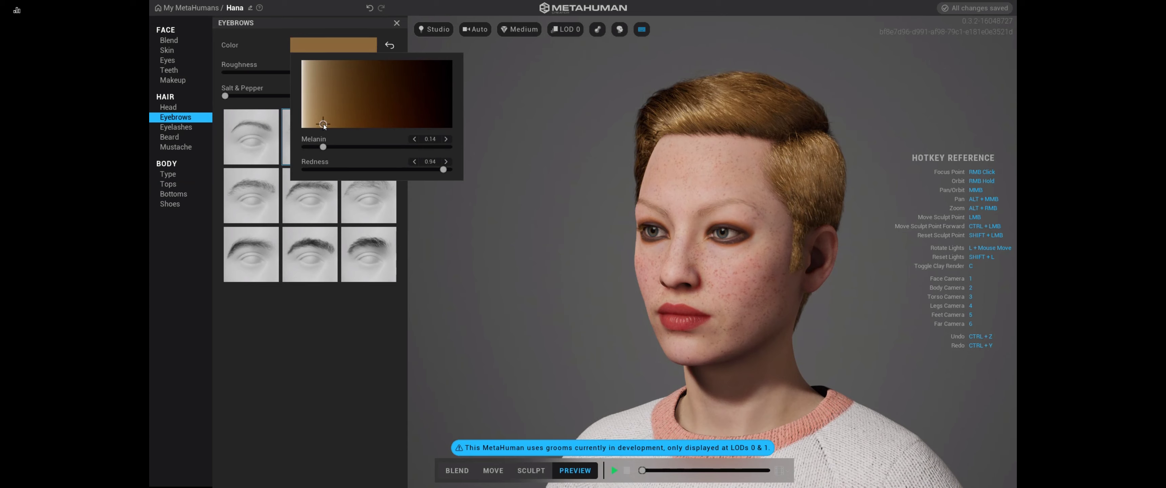
click(349, 123)
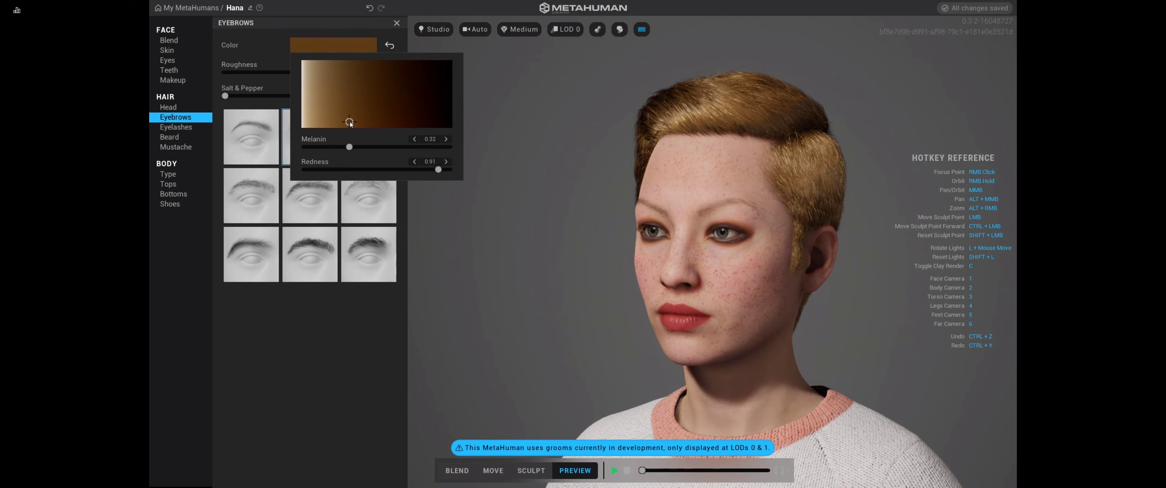
click(333, 120)
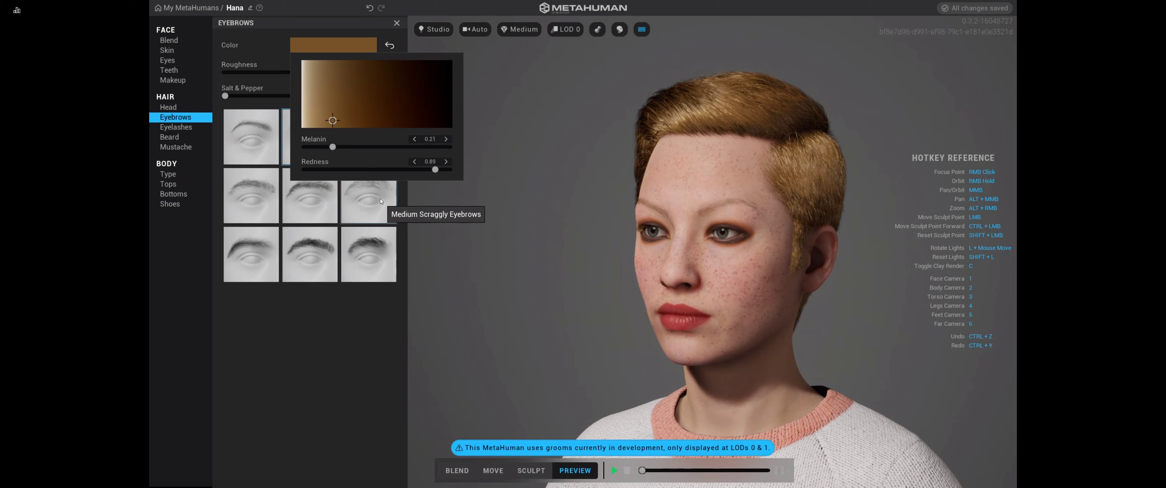
Try both second-row eyelash styles and apply the first one of that row.
click(174, 127)
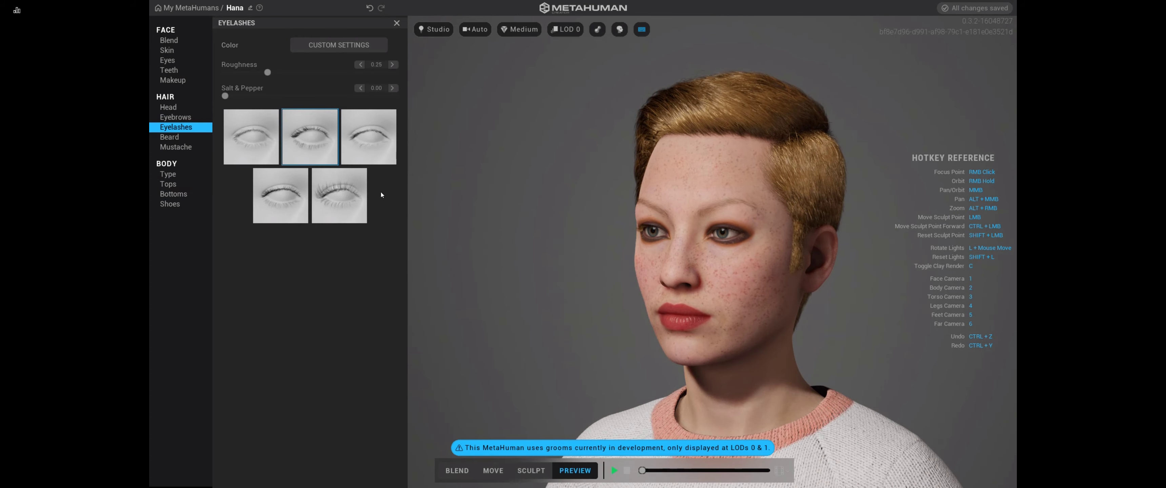
click(329, 194)
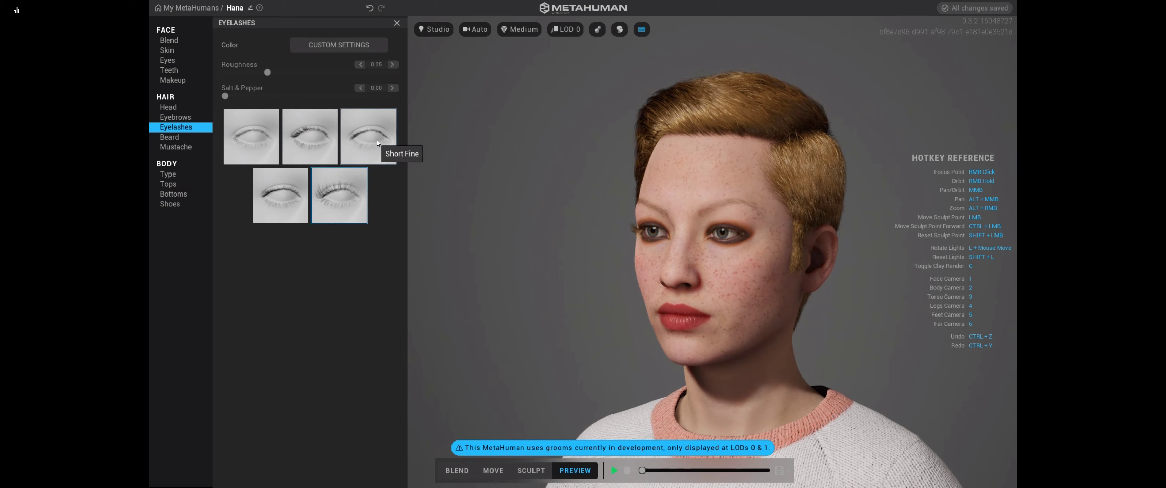
click(263, 209)
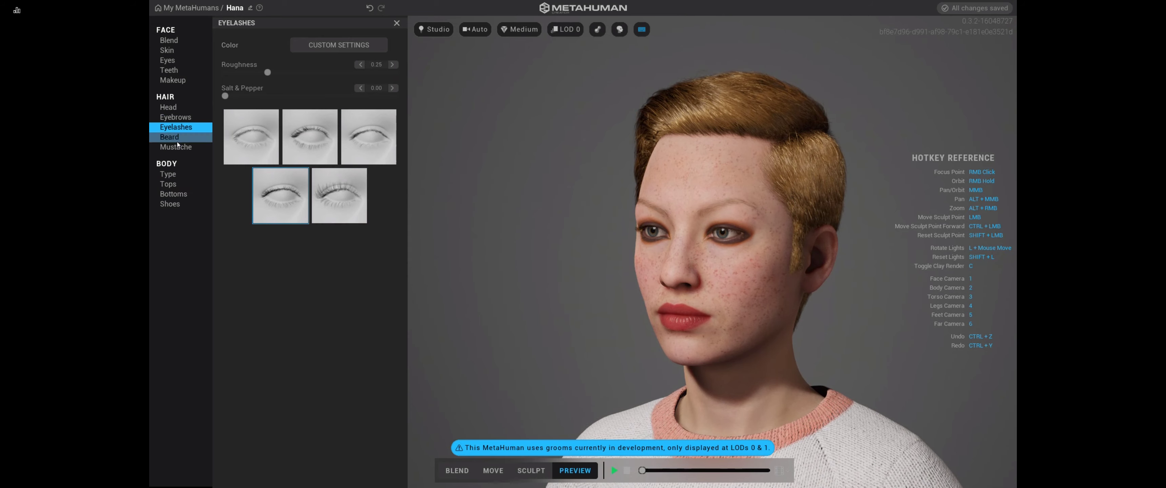
Compare the first and third-row body types at Short height and the Tall option, and choose the first body type at Average height.
click(170, 177)
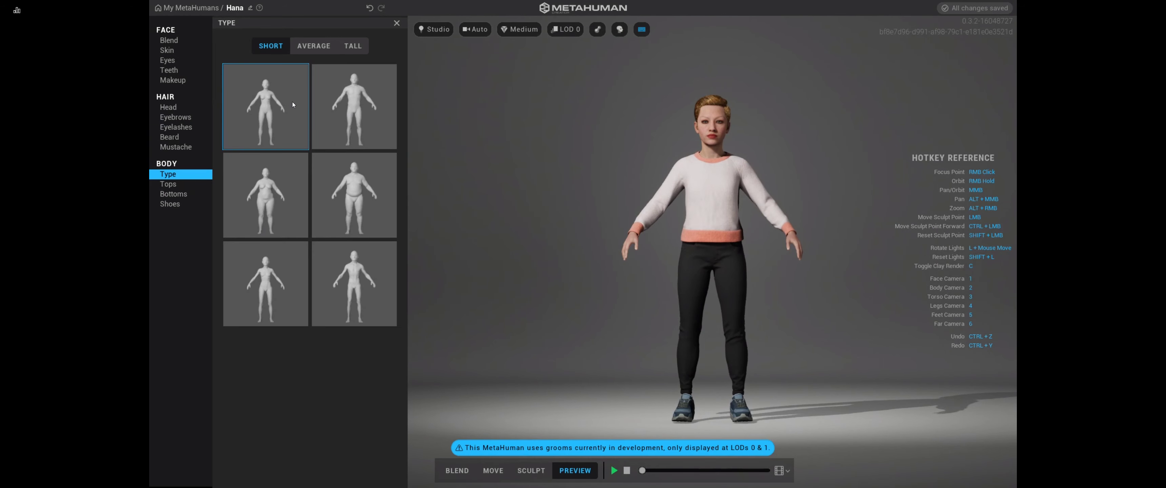
click(275, 277)
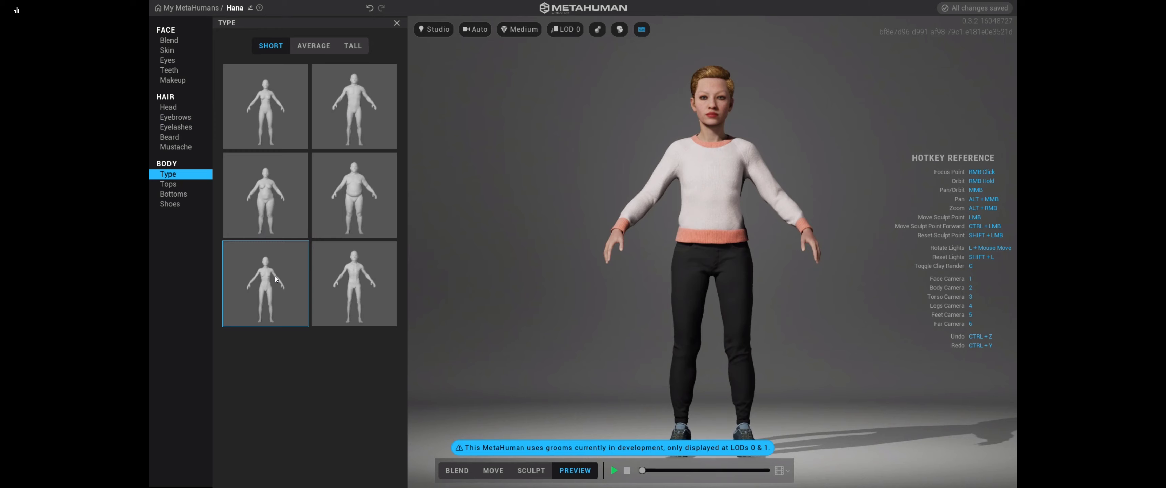
click(279, 104)
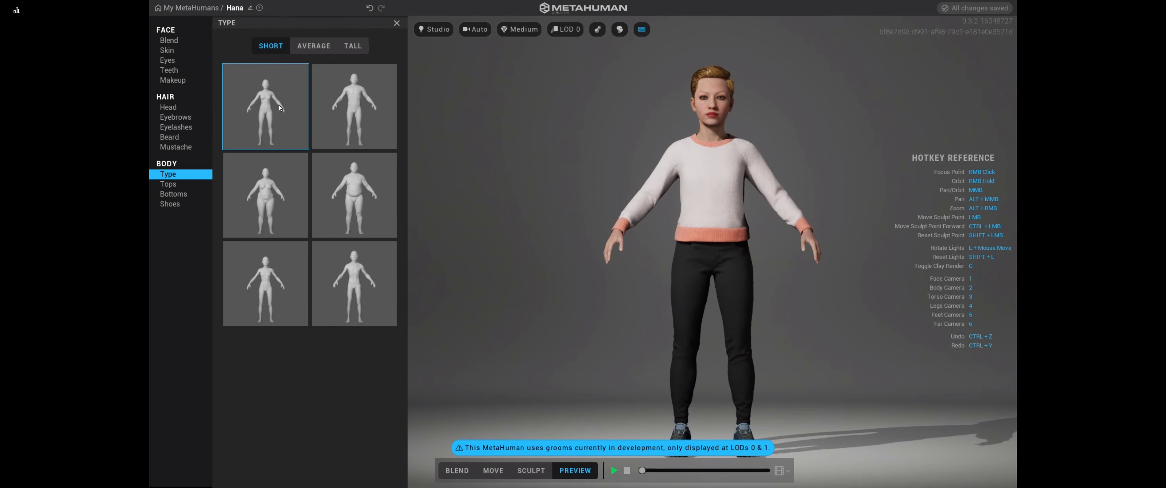
click(274, 257)
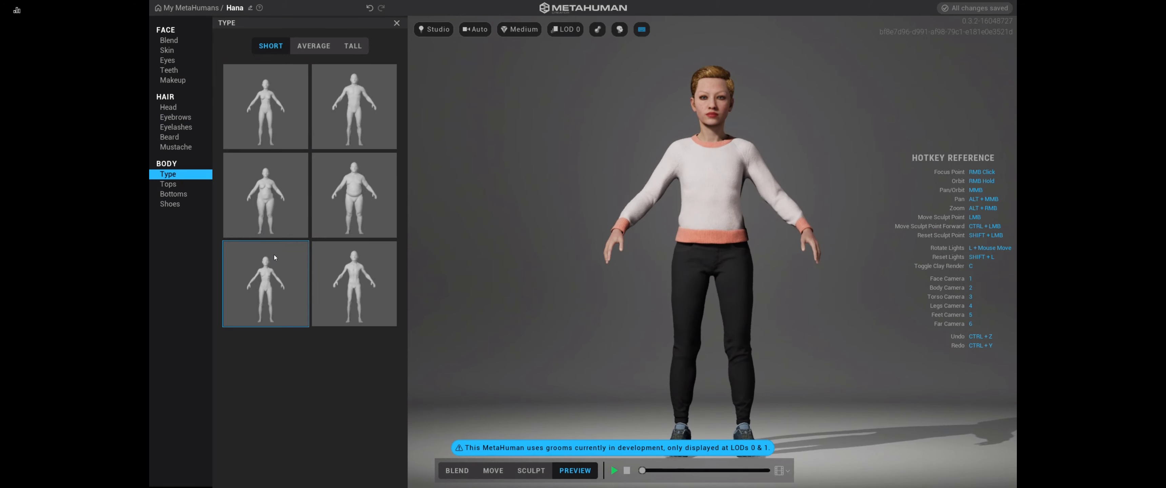
click(273, 123)
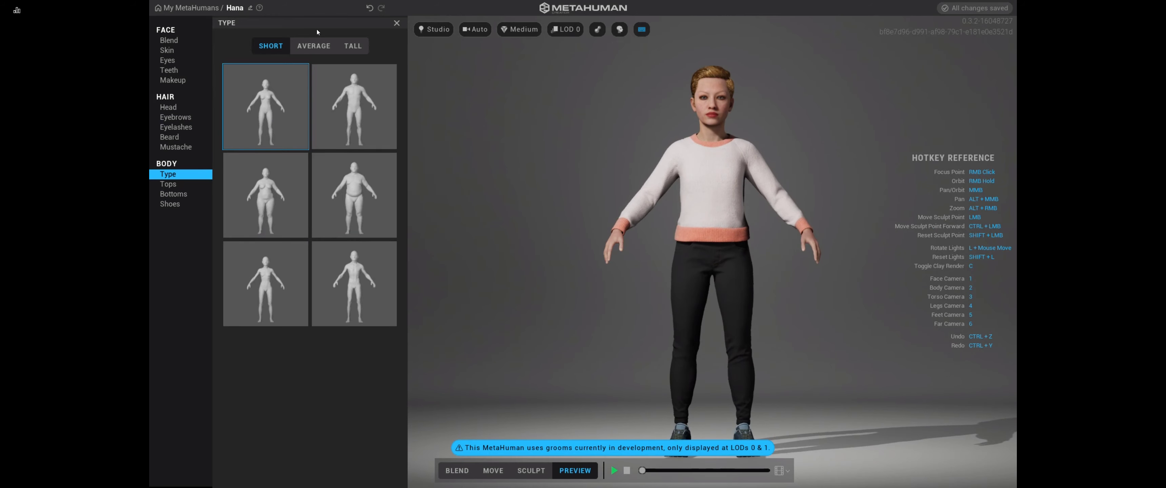
click(314, 47)
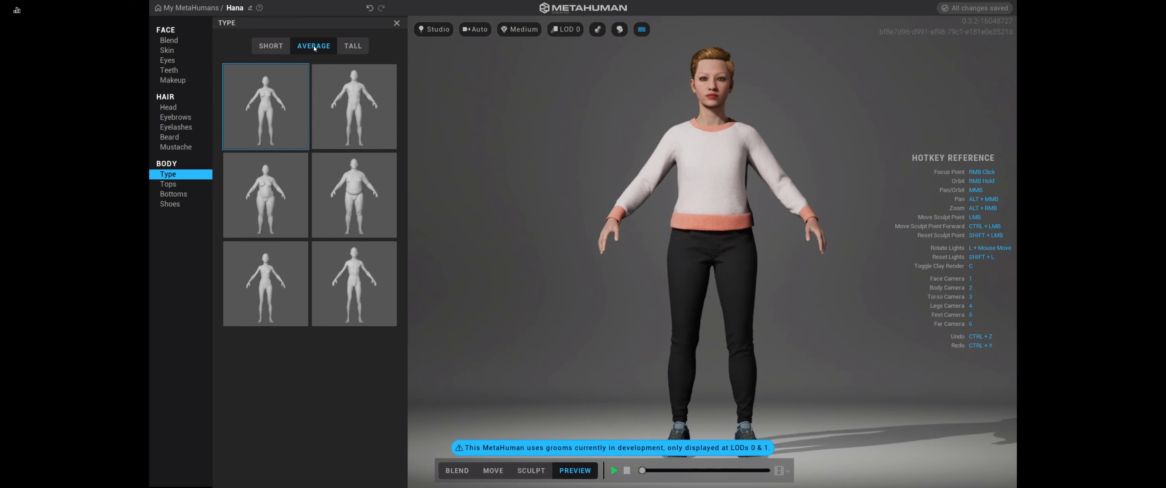
click(351, 46)
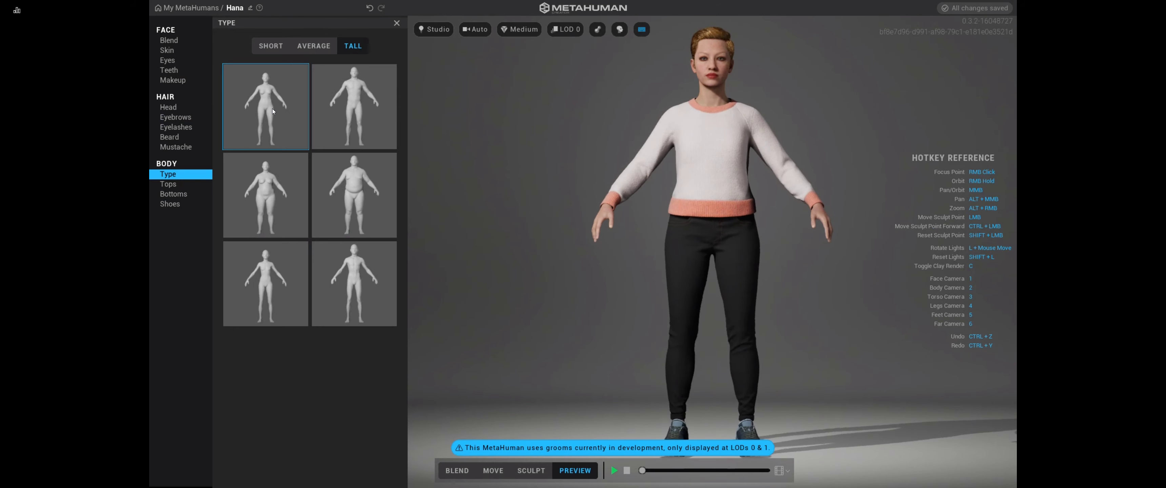
click(314, 47)
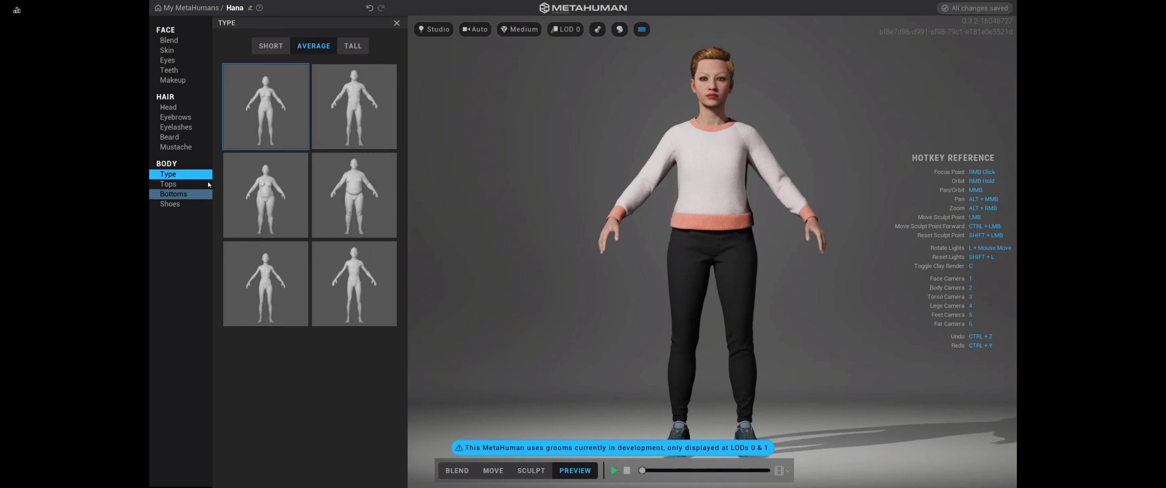
Try removing the top, the Hoodie and the button-up shirt, check the outfit on the full body, and put the Sweater back on.
click(179, 184)
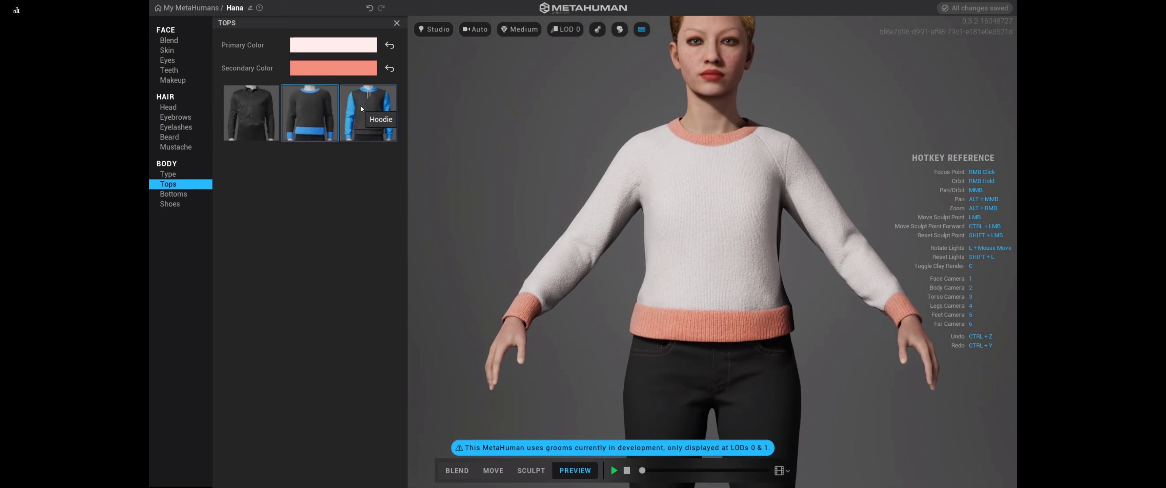
click(300, 114)
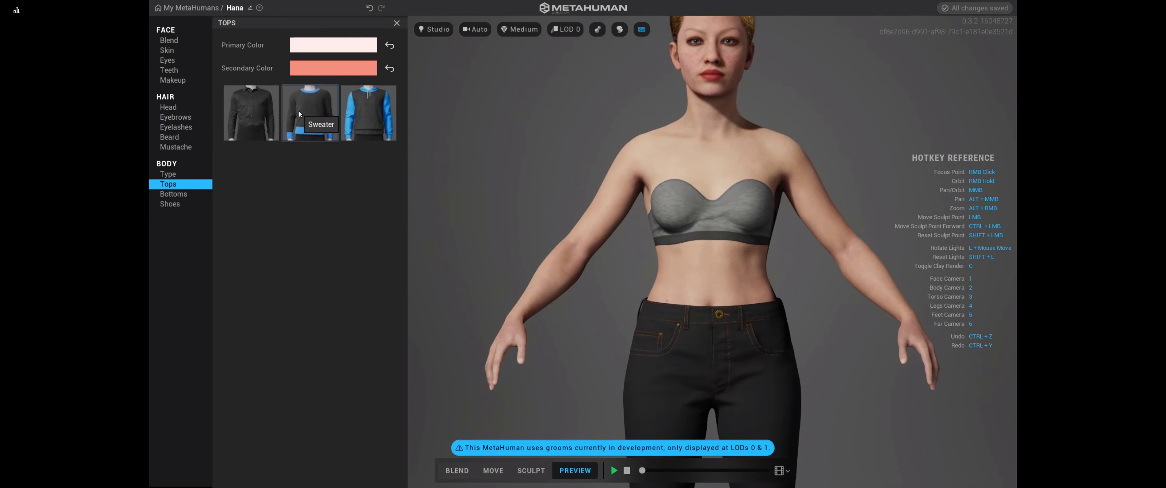
click(318, 123)
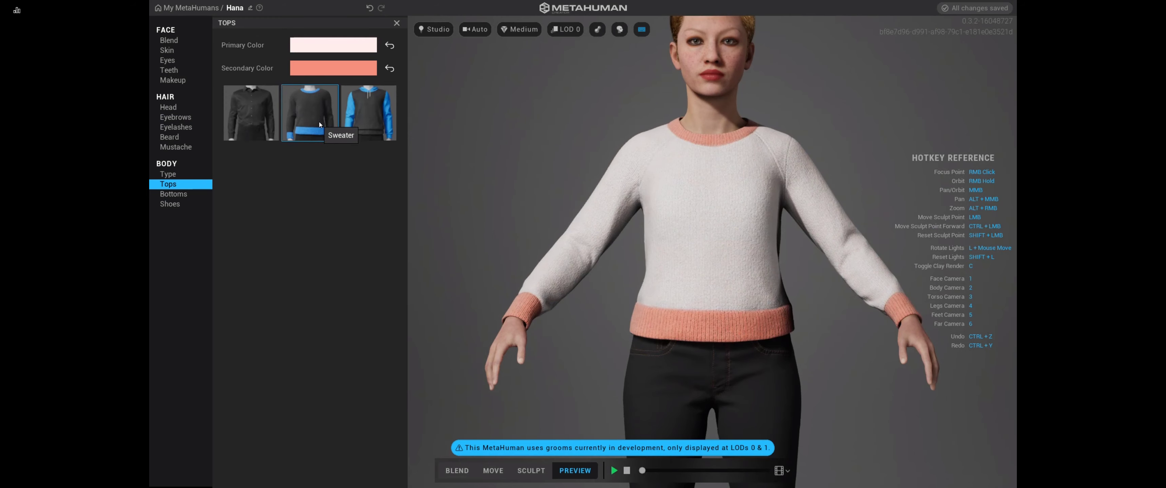
click(354, 123)
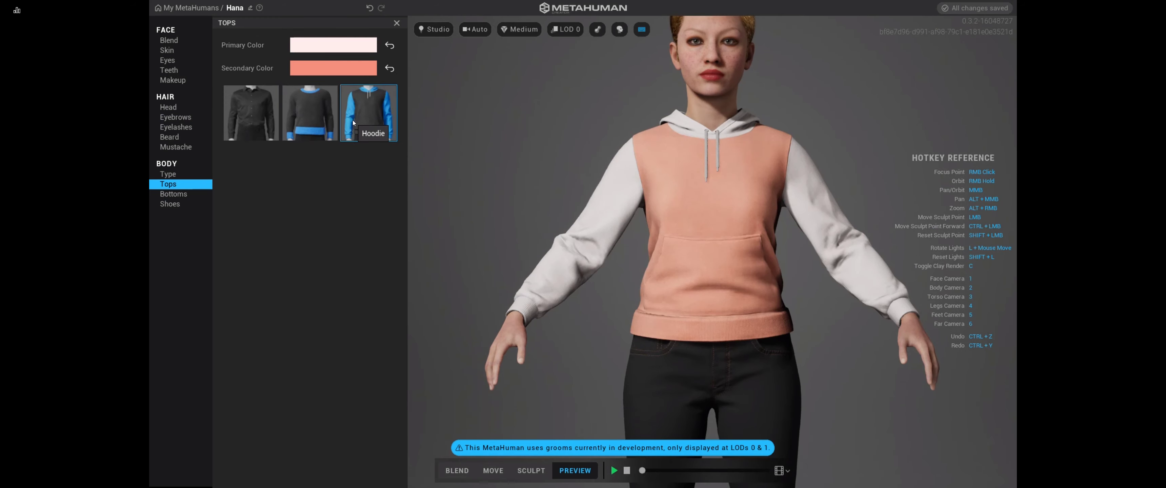
click(253, 120)
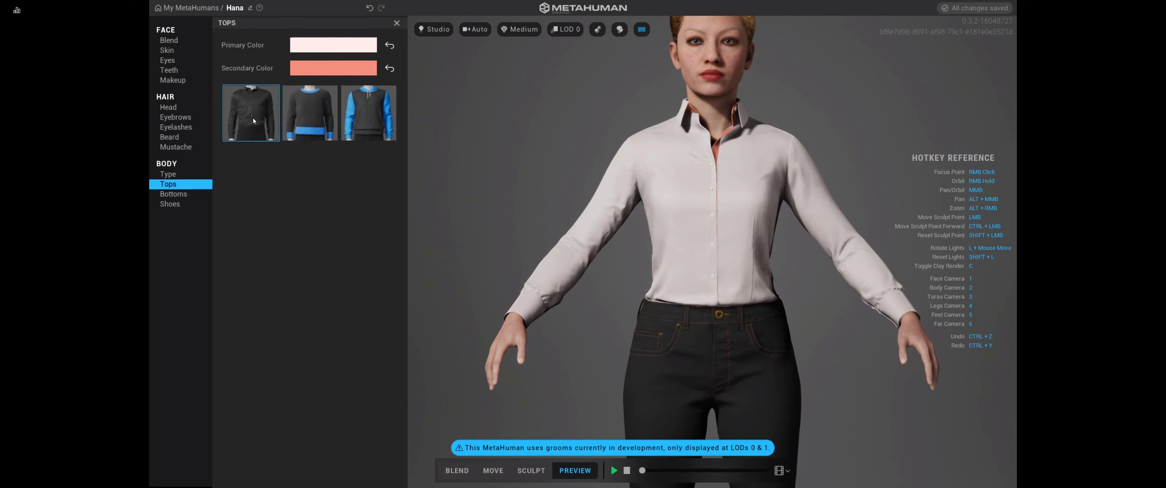
key(2)
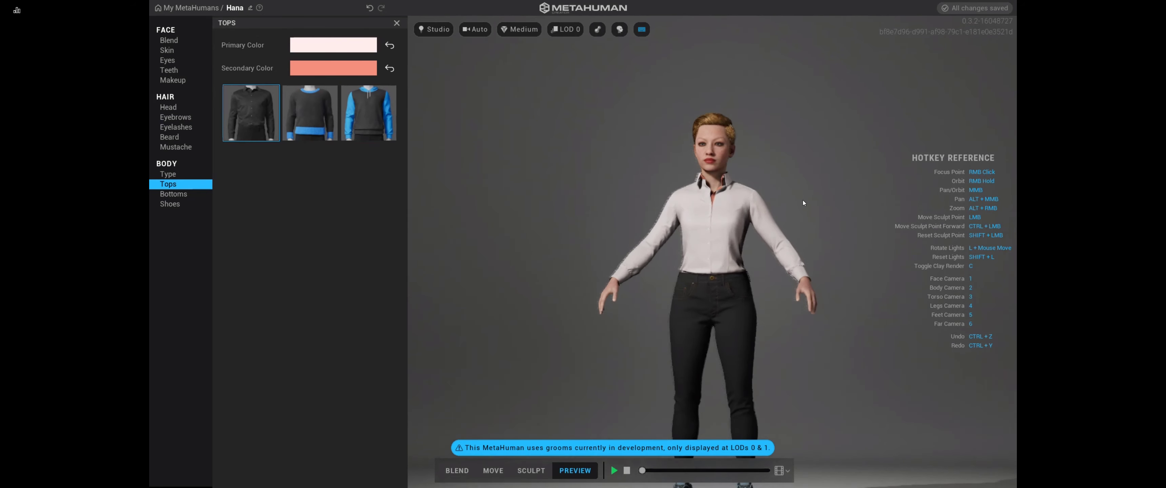
mouse_move(802, 200)
right_down()
mouse_move(621, 197)
mouse_move(803, 212)
right_up()
click(319, 104)
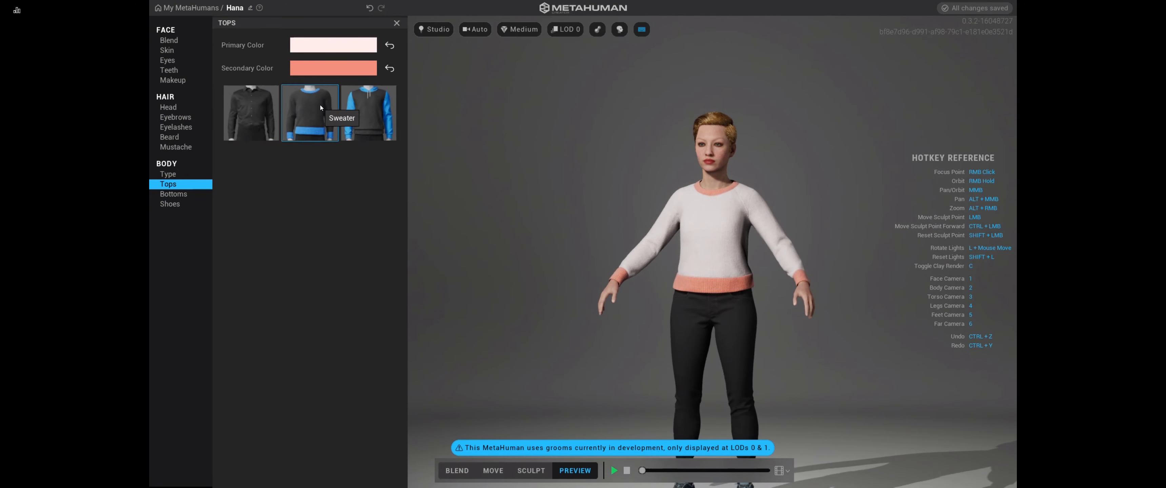
Put the Hoodie on the character and try several blue and cyan shades as its secondary colour, settling on teal.
click(353, 108)
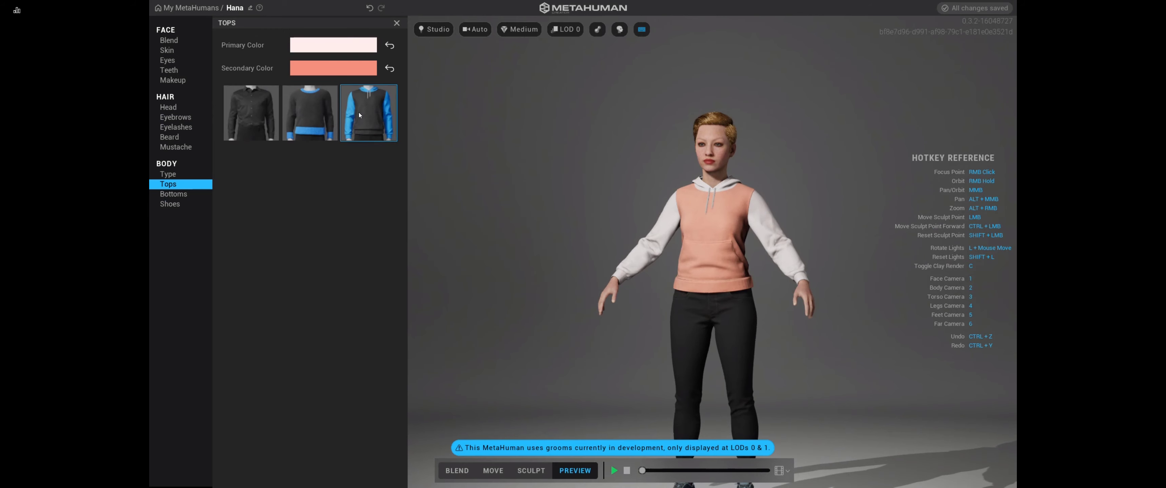
click(342, 71)
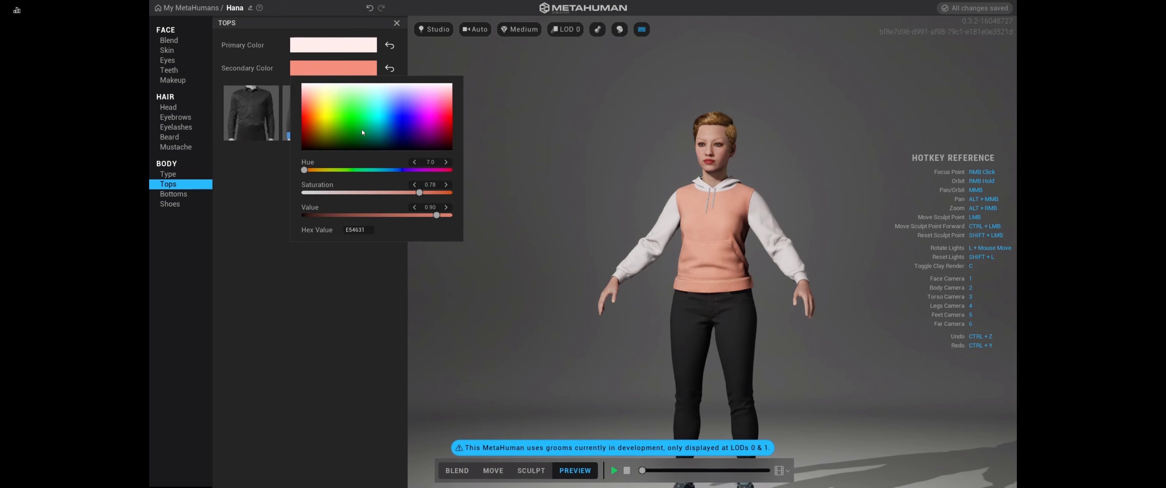
click(396, 125)
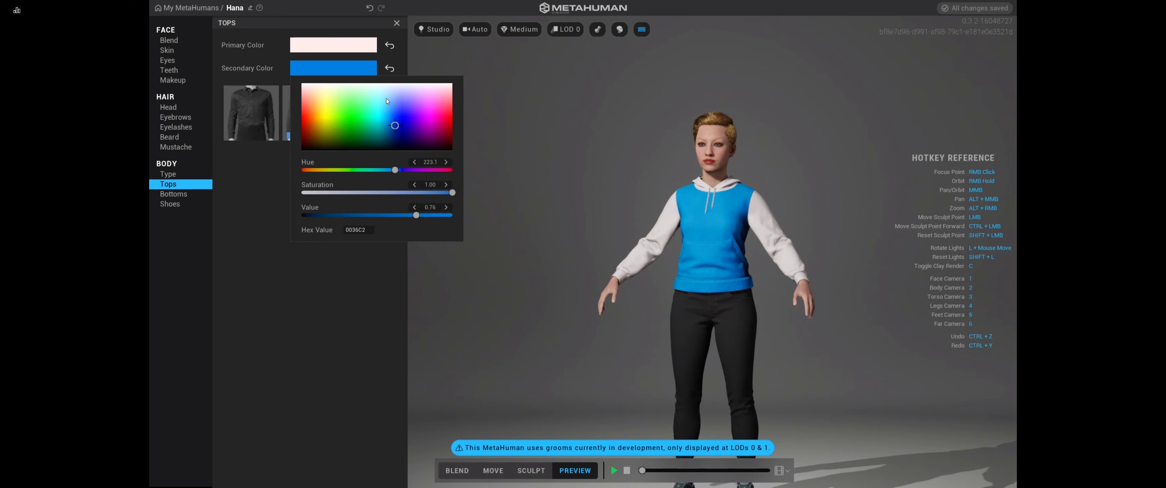
click(386, 98)
click(393, 135)
click(384, 107)
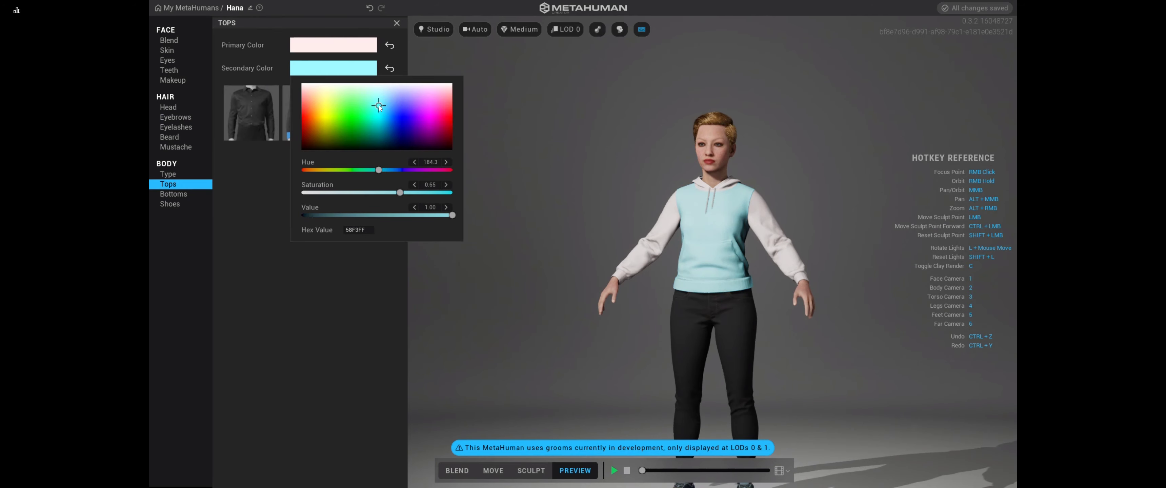
click(382, 131)
click(377, 119)
click(393, 132)
click(384, 140)
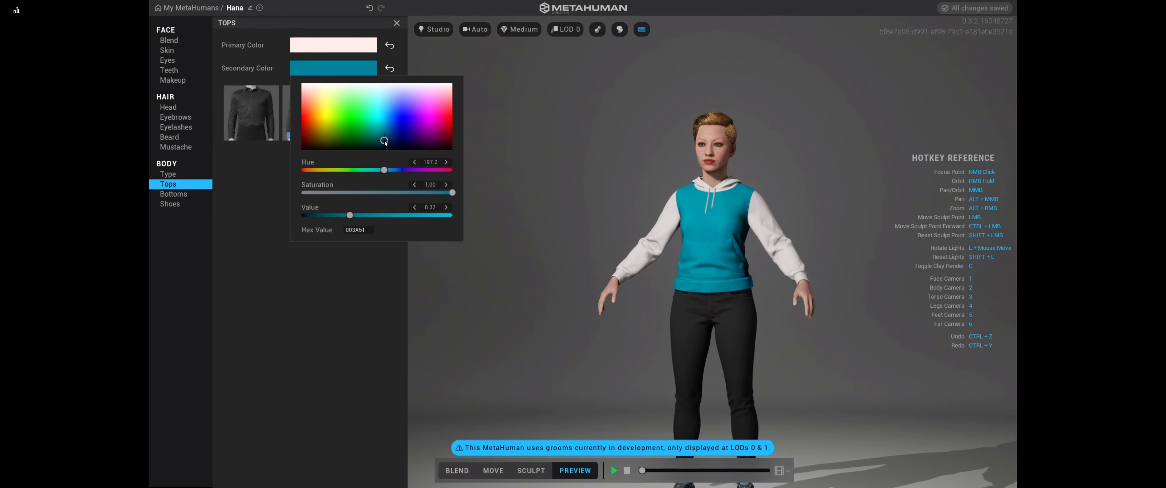
click(376, 141)
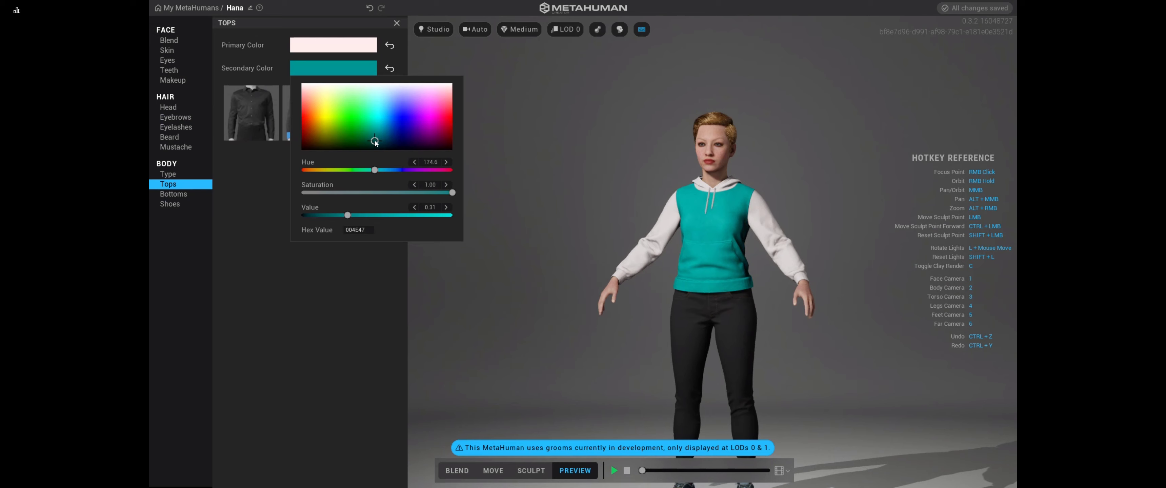
click(377, 138)
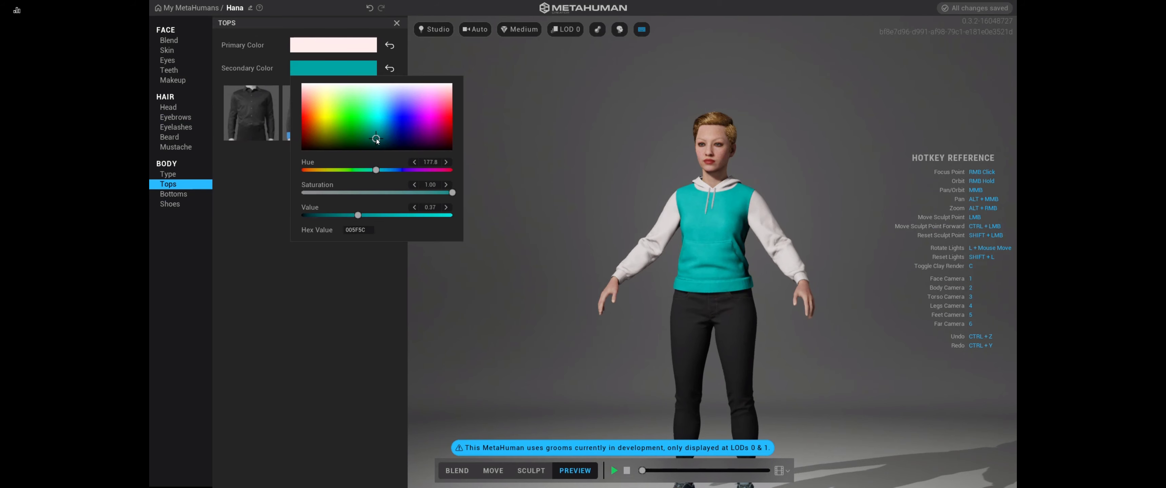
click(377, 137)
Try an olive primary colour and a blue secondary colour (002A47) on the hoodie.
click(337, 41)
drag(311, 72, 314, 119)
mouse_move(315, 118)
mouse_down()
mouse_move(315, 108)
mouse_move(323, 123)
mouse_up()
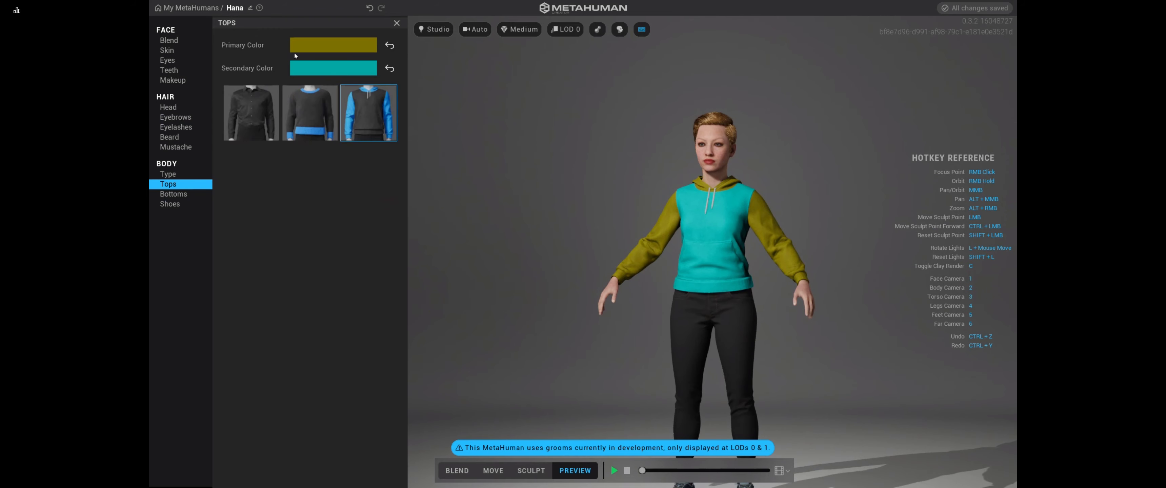
click(315, 69)
drag(377, 142, 388, 144)
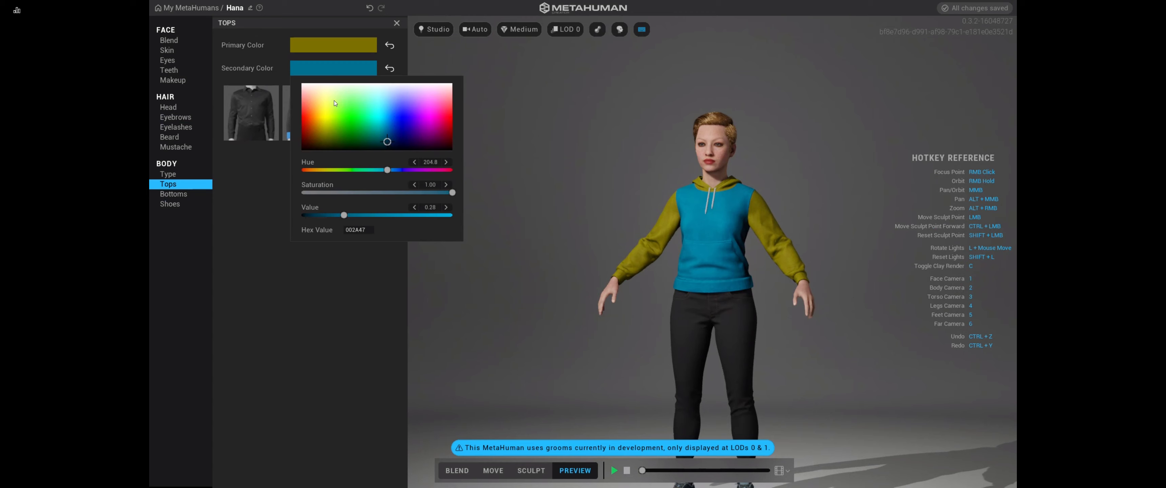
Set the hoodie's primary colour to dark navy (00020A) and its secondary colour to burnt orange (2F0600).
click(322, 45)
mouse_move(321, 112)
mouse_down()
mouse_move(323, 75)
mouse_move(318, 120)
mouse_move(395, 128)
mouse_up()
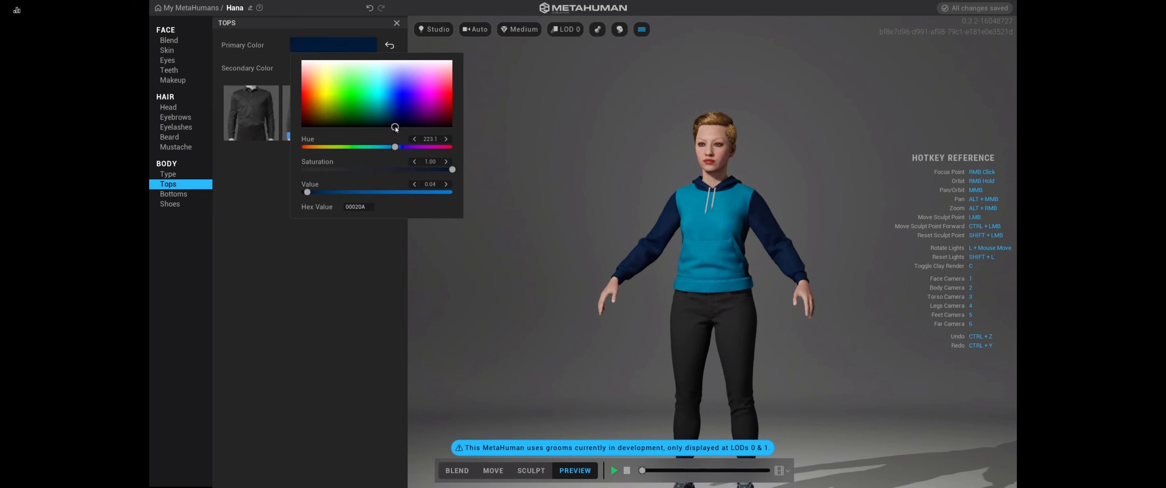
click(265, 58)
click(333, 68)
drag(386, 142, 306, 147)
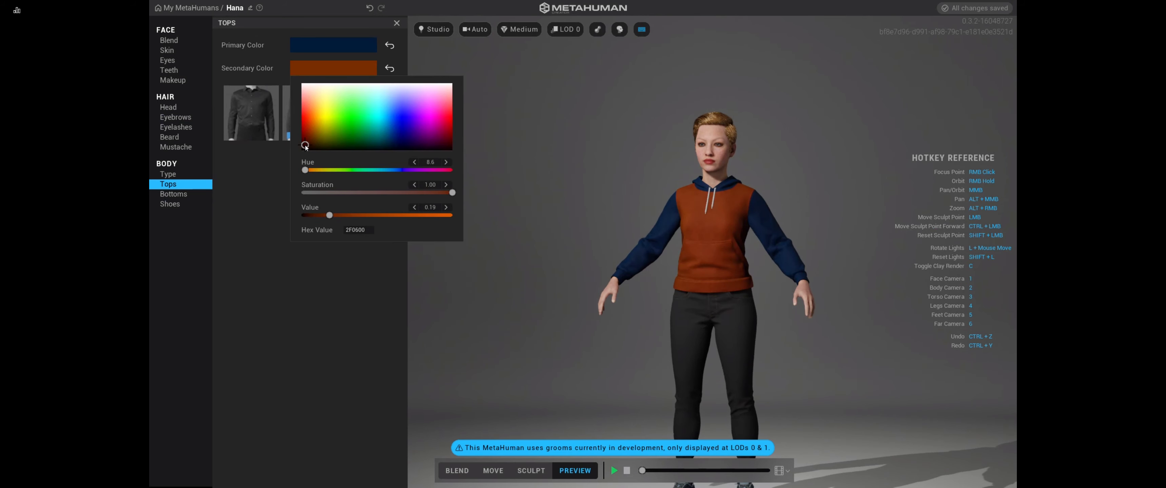
click(260, 198)
Compare the Jeans, Cargo Pants and Jeans Slim bottoms on the full body and choose the Jeans.
click(185, 194)
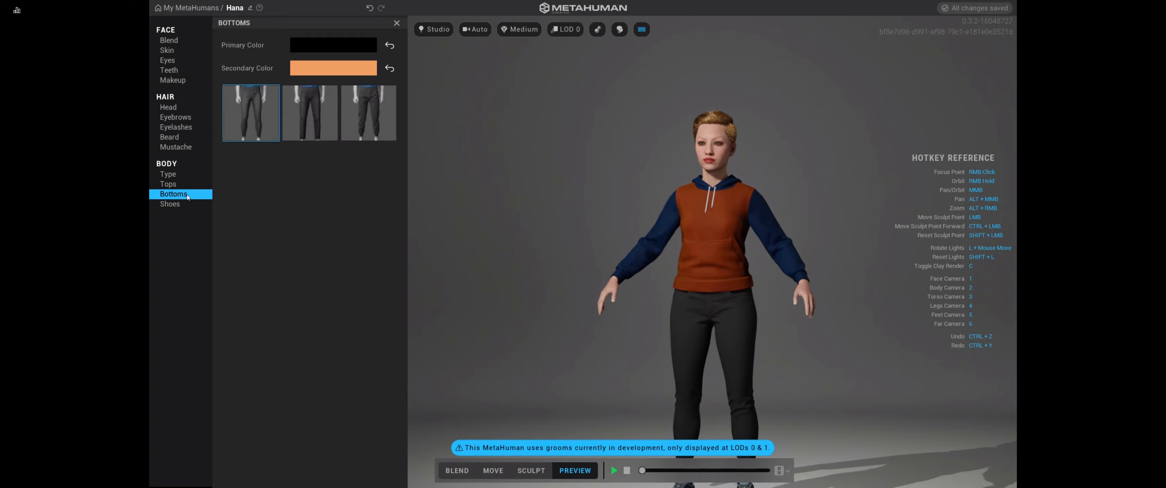
click(314, 124)
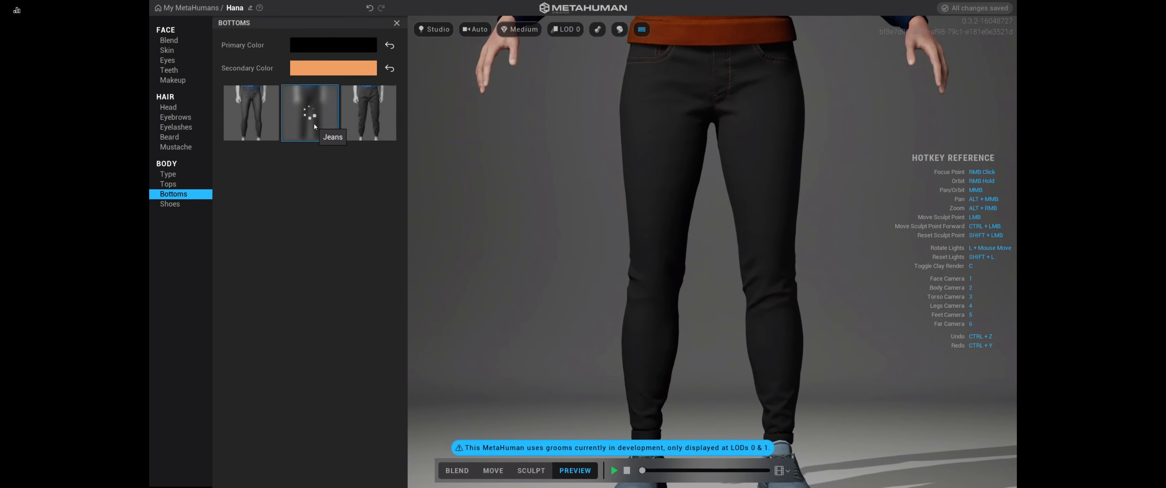
click(362, 120)
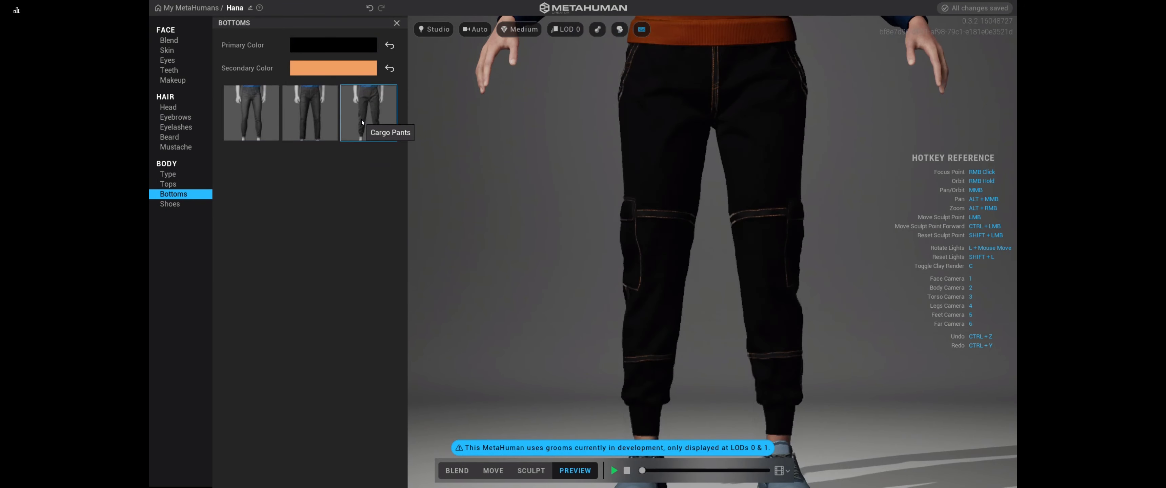
click(314, 124)
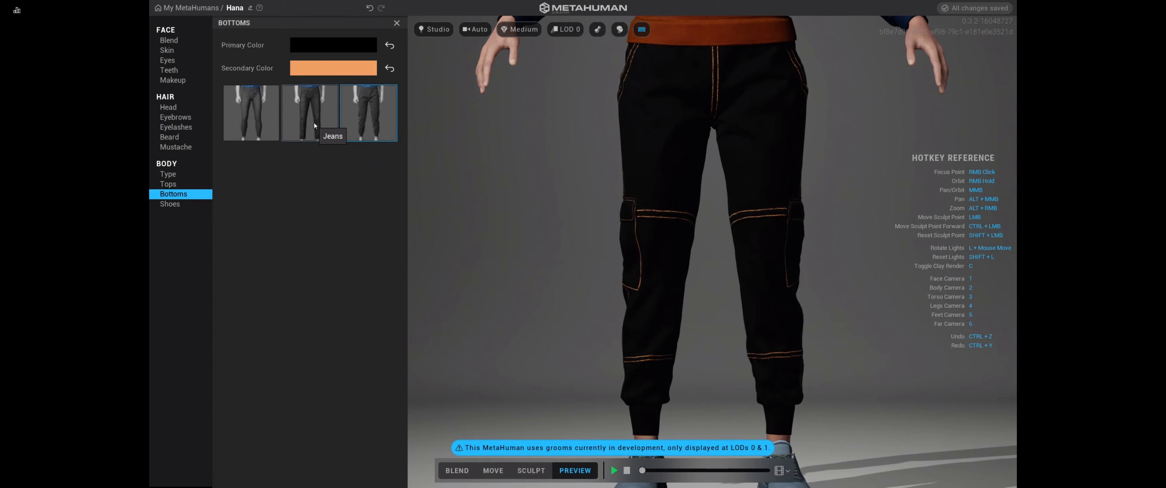
key(2)
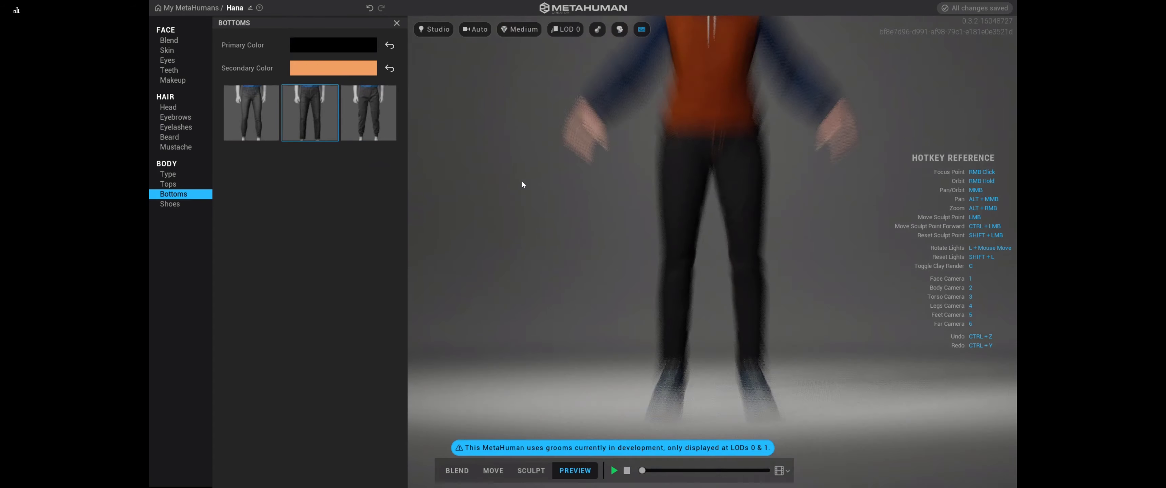
click(263, 110)
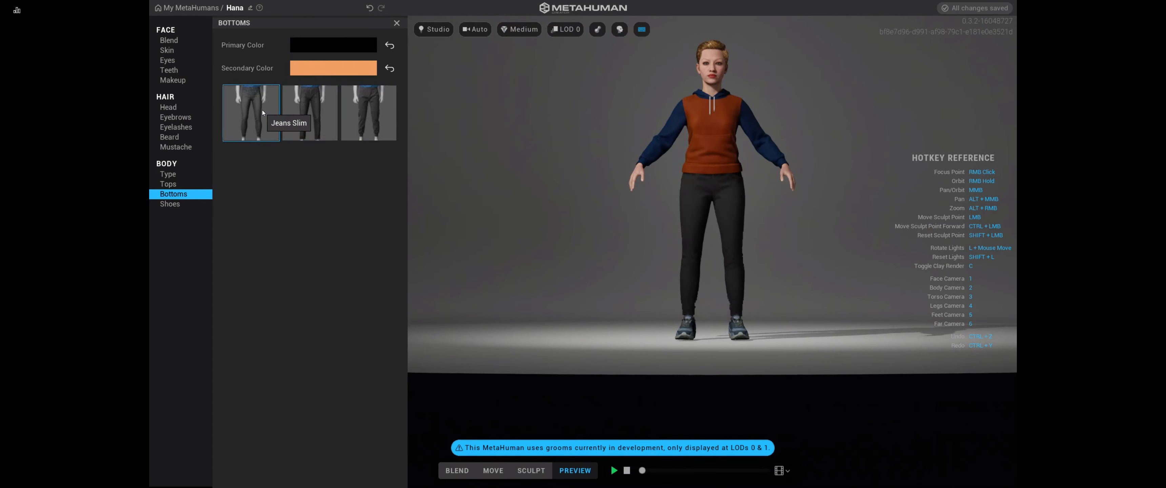
click(282, 113)
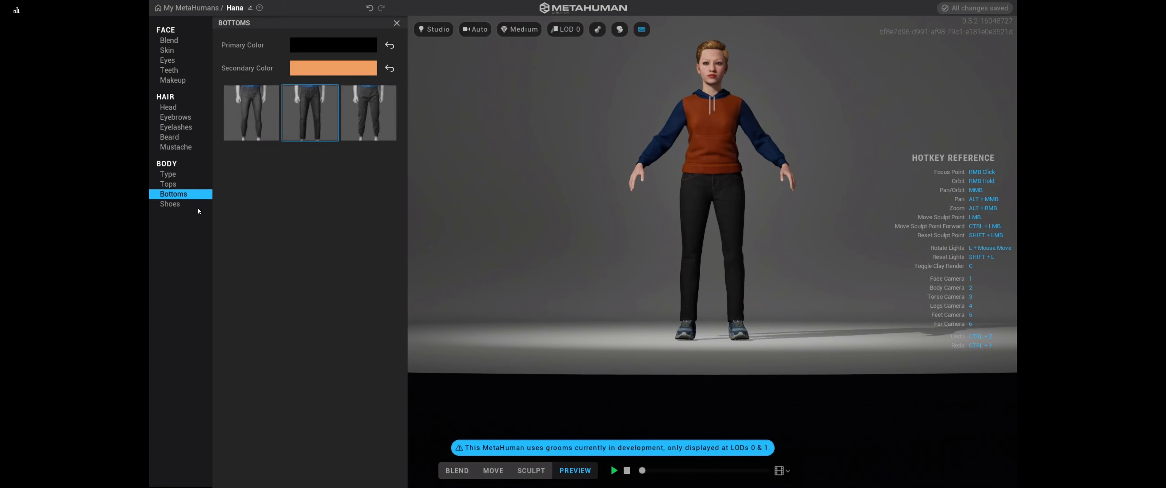
Compare the boots, Casual Sneakers and Flats on the character and choose the boots.
click(181, 204)
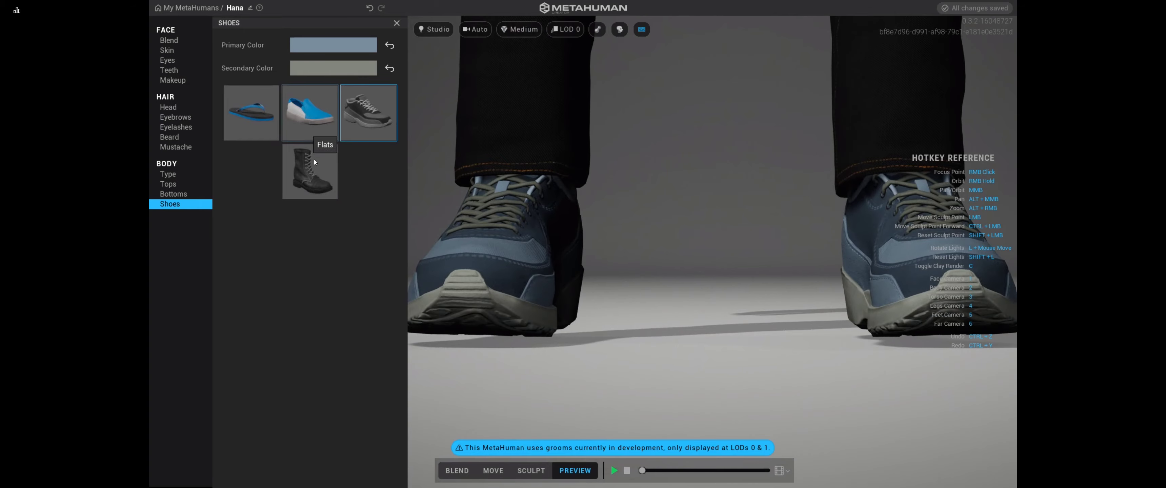
click(314, 168)
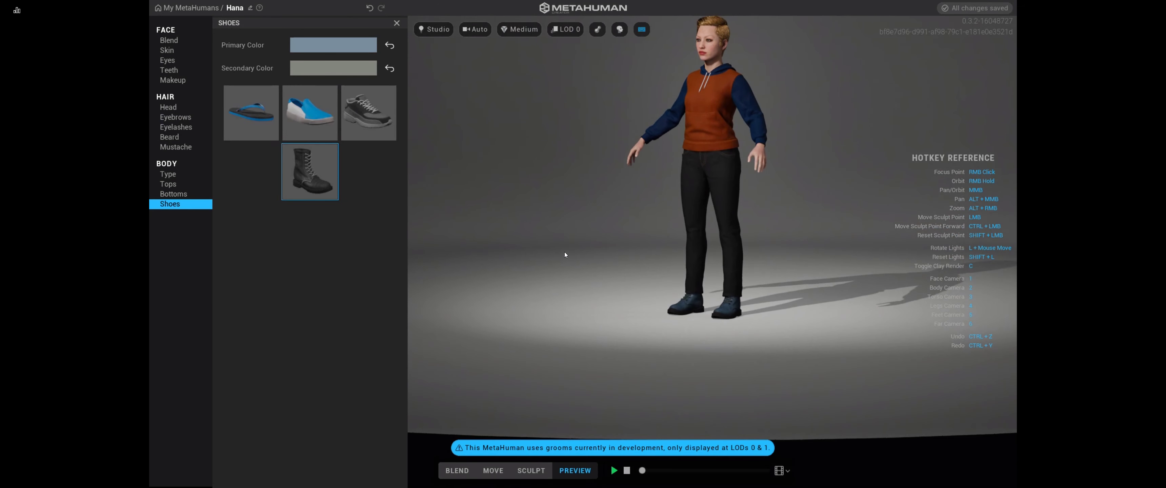
click(360, 118)
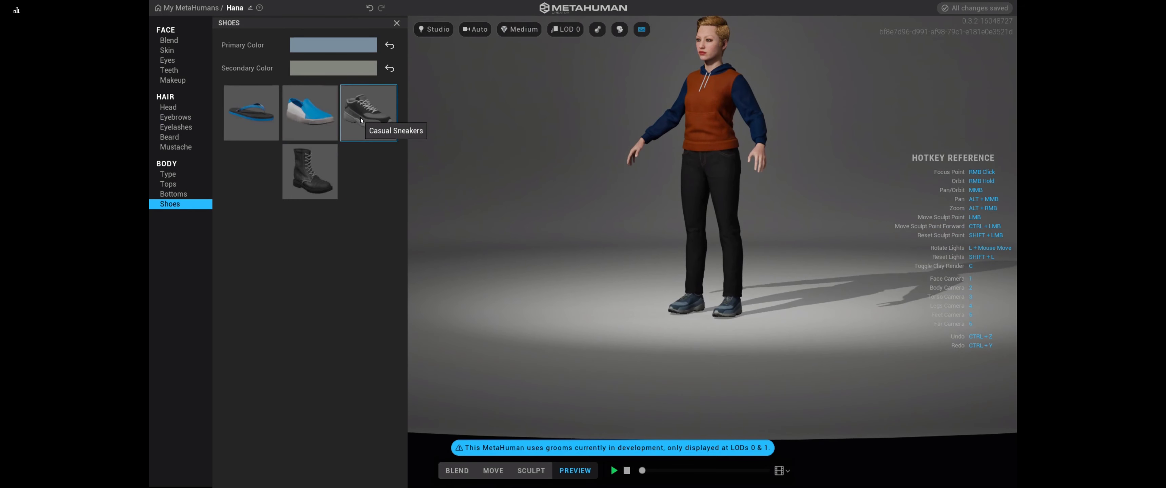
click(303, 118)
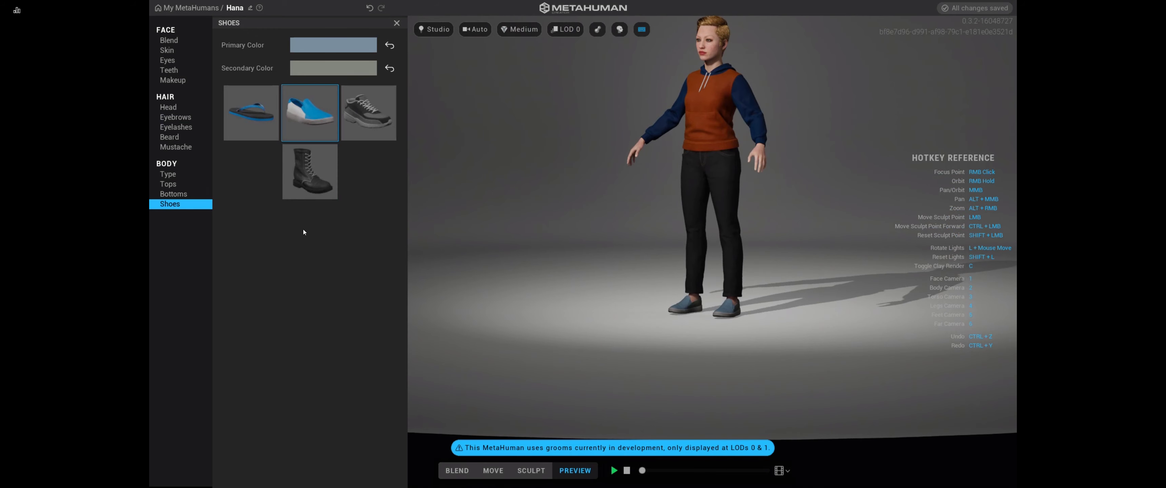
click(325, 163)
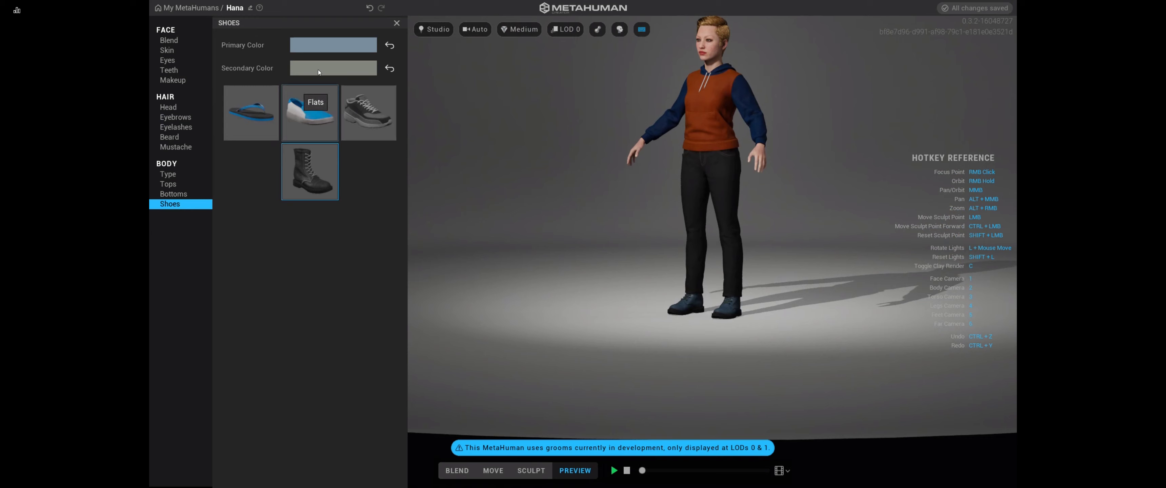
Try yellow and orange shades for the boots and set their primary colour to dark yellow (C28F00).
click(324, 51)
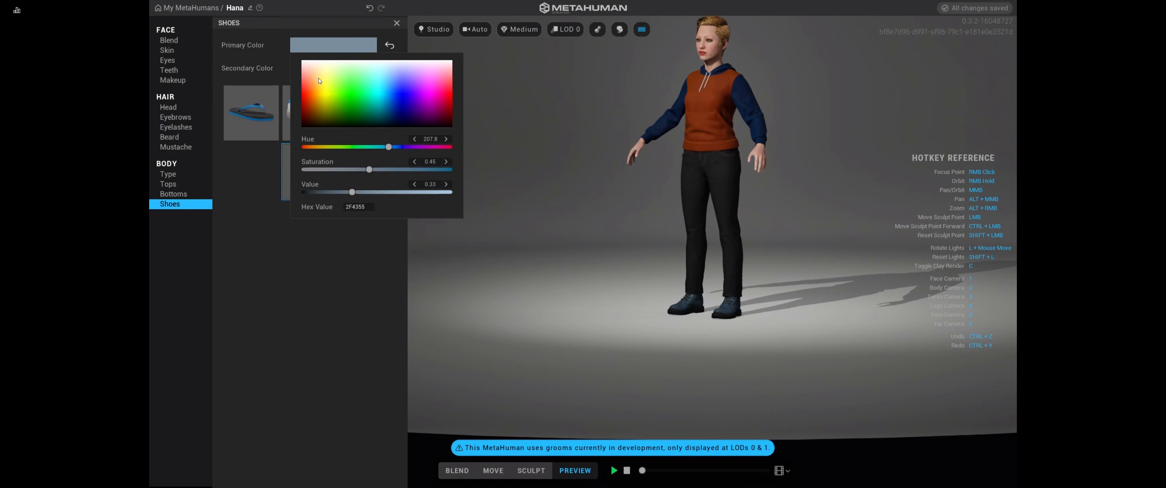
click(317, 96)
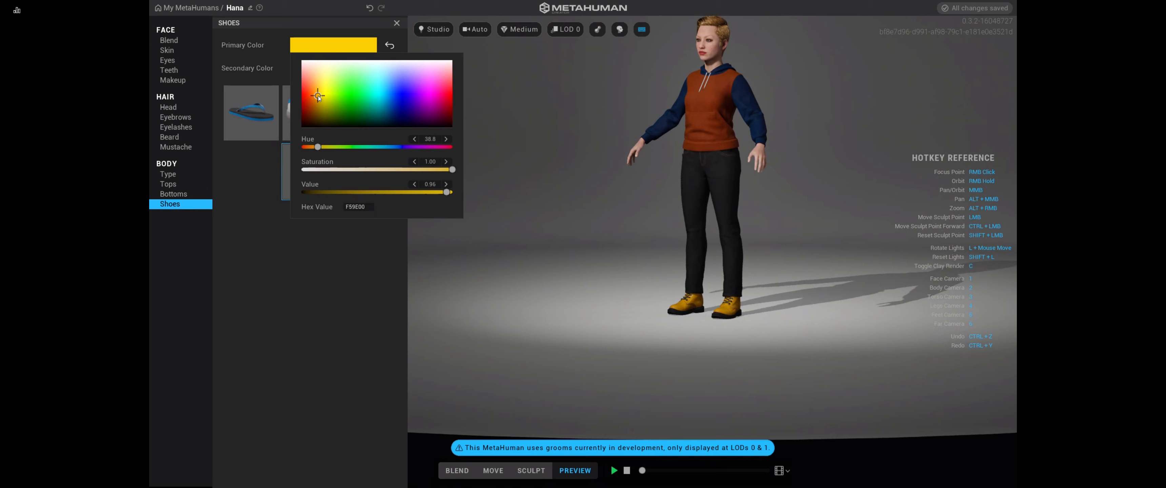
drag(318, 96, 312, 104)
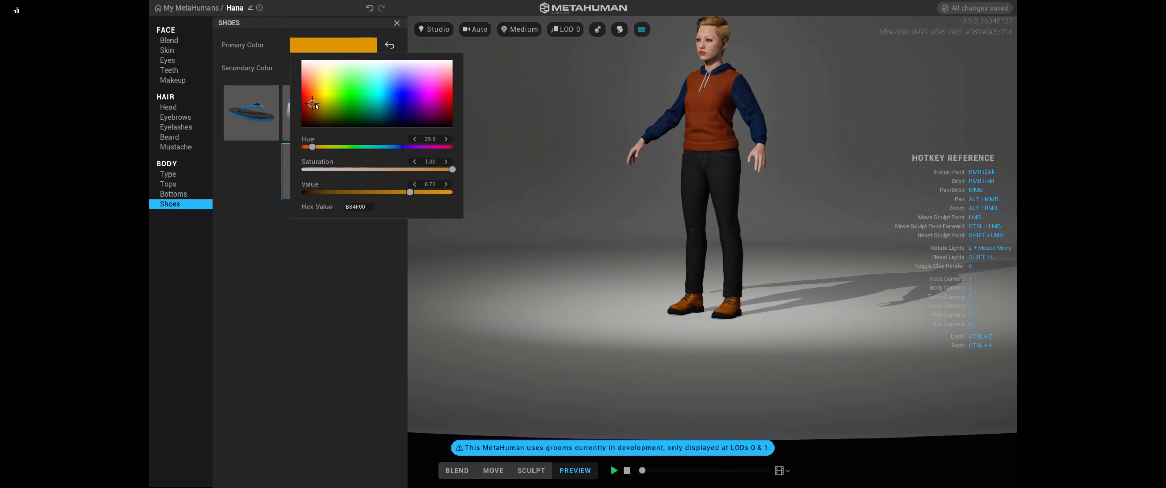
mouse_move(315, 105)
mouse_down()
mouse_move(719, 108)
mouse_move(309, 83)
mouse_move(285, 115)
mouse_move(320, 103)
mouse_move(321, 113)
mouse_move(320, 102)
mouse_up()
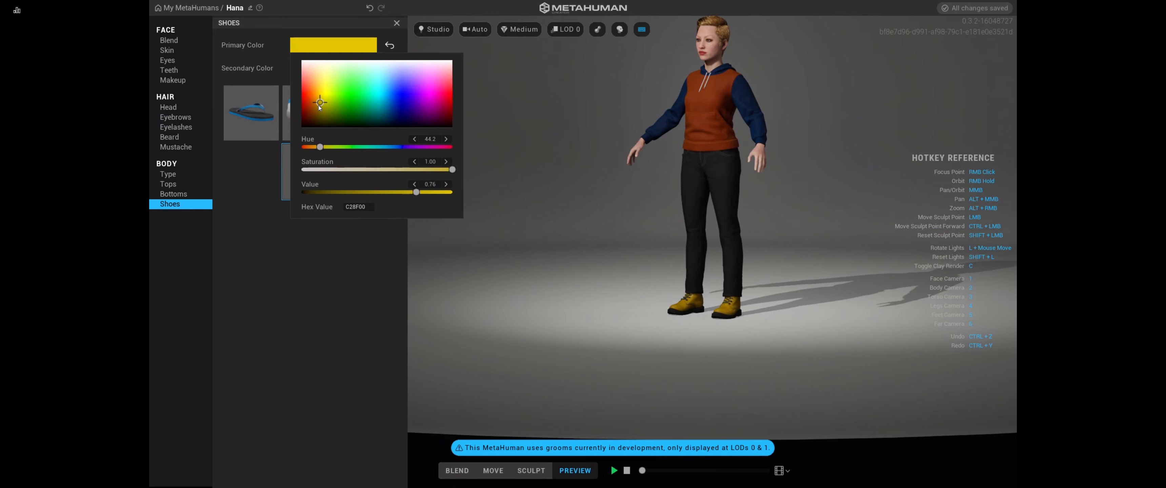
click(296, 220)
Set the boots' secondary colour to a pale pinkish white (FFDFD7).
click(322, 69)
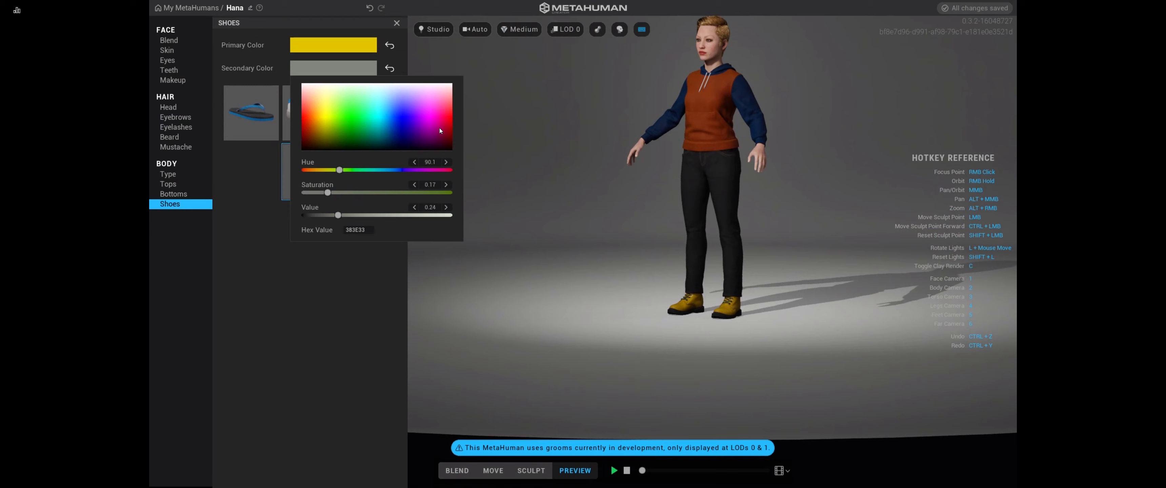
drag(440, 129, 306, 88)
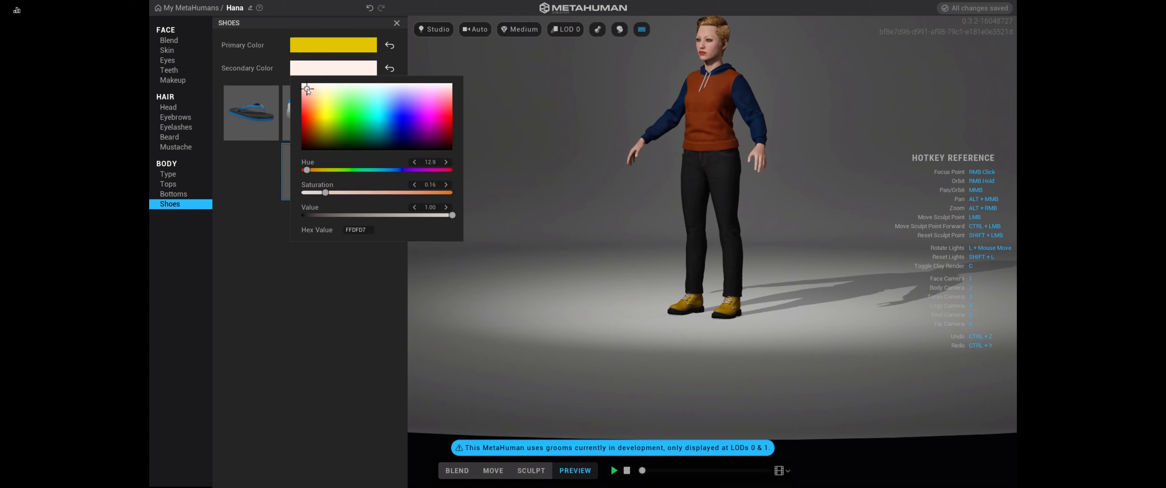
click(287, 246)
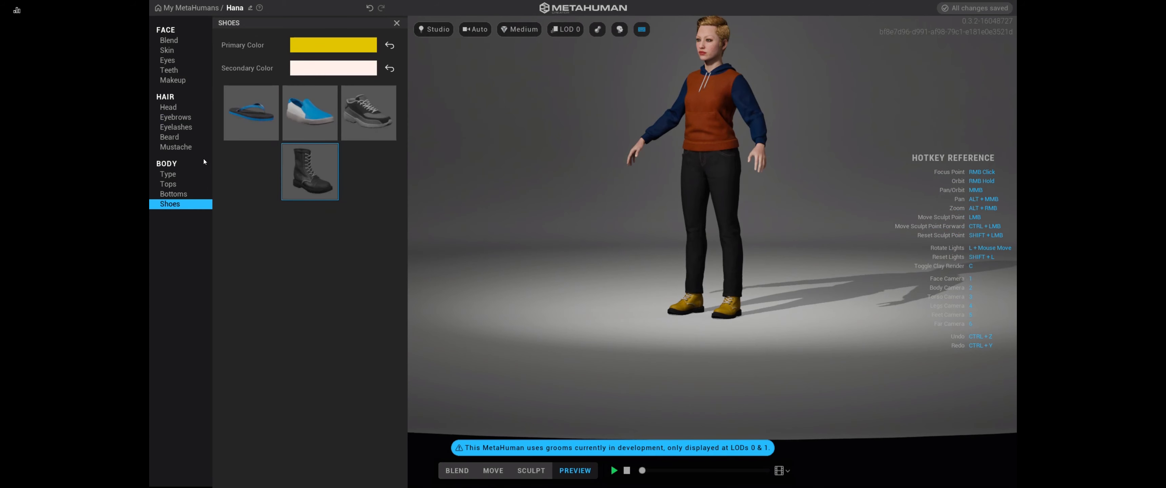
Add the Amelia preset to the face blend circle and, in Blend mode, pull the brow point above one eye up towards the forehead.
click(175, 41)
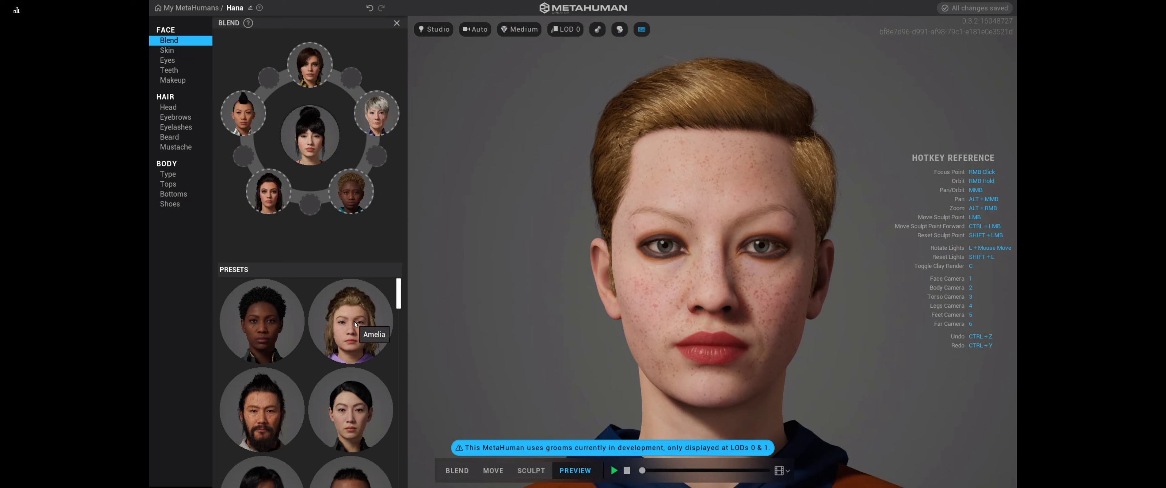
drag(359, 311, 376, 164)
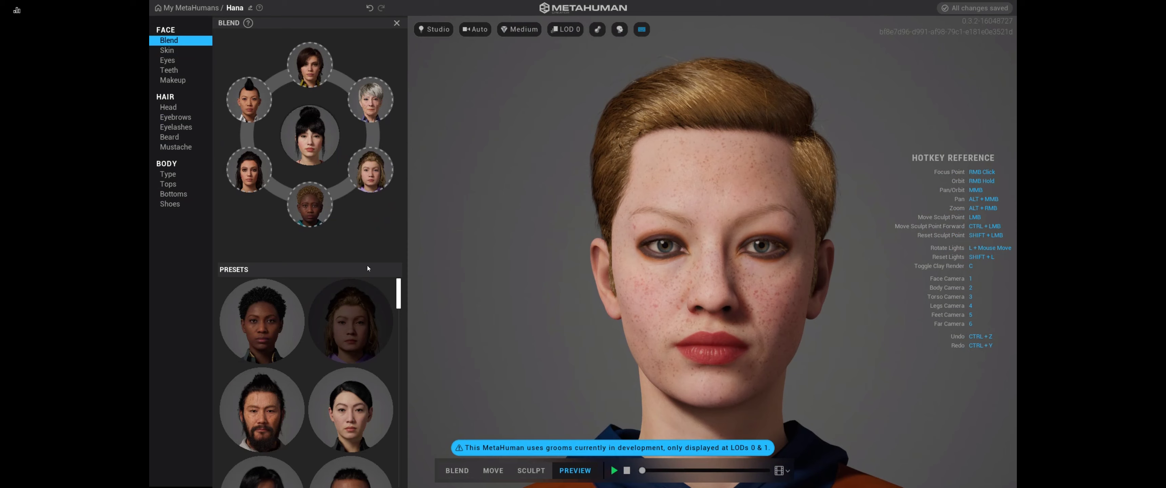
click(456, 470)
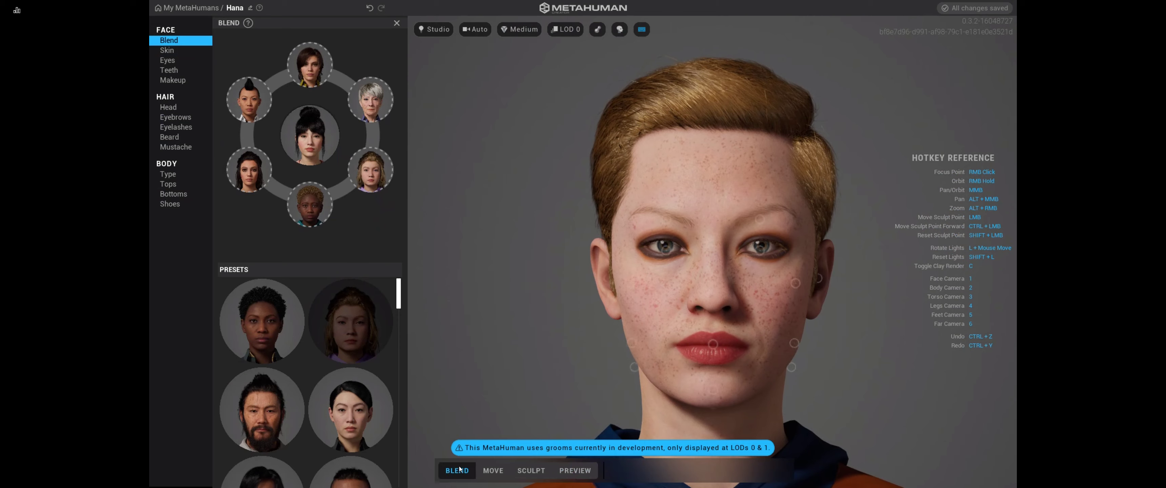
click(666, 219)
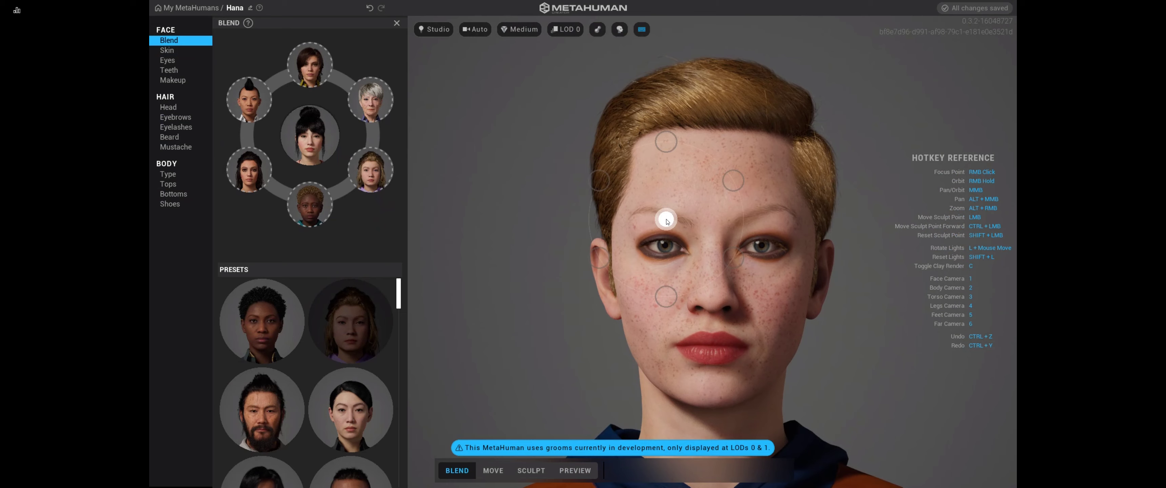
drag(667, 221, 663, 124)
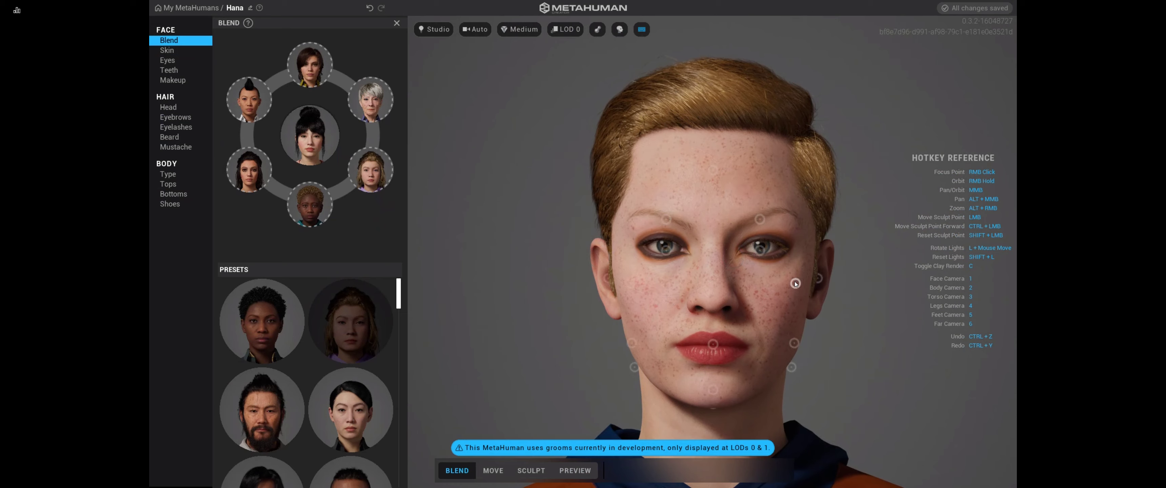
Blend the cheek, side of the jaw, mouth and nose regions by pulling their face points towards different presets in the blend circle.
drag(795, 284, 867, 234)
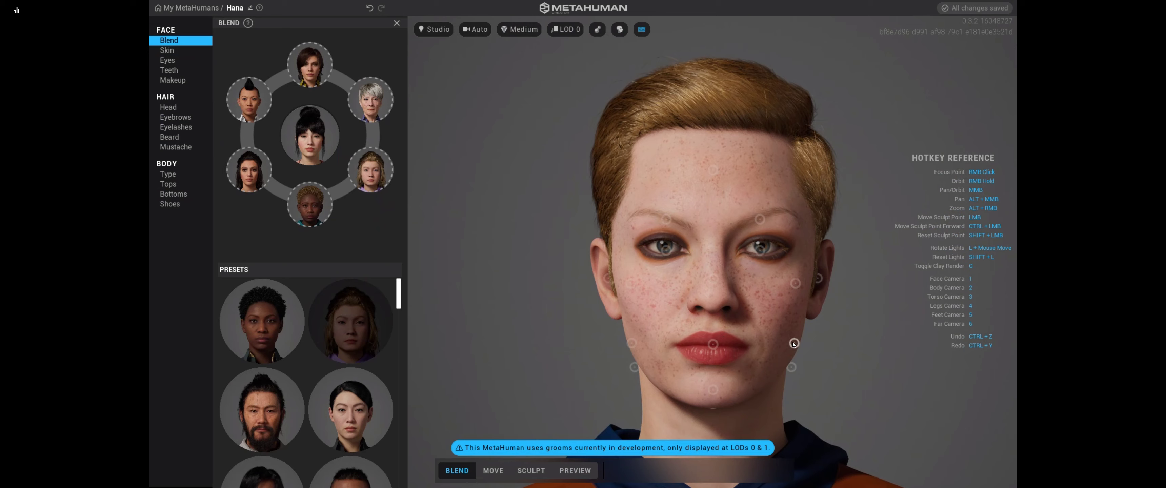
drag(793, 344, 886, 392)
drag(715, 345, 717, 427)
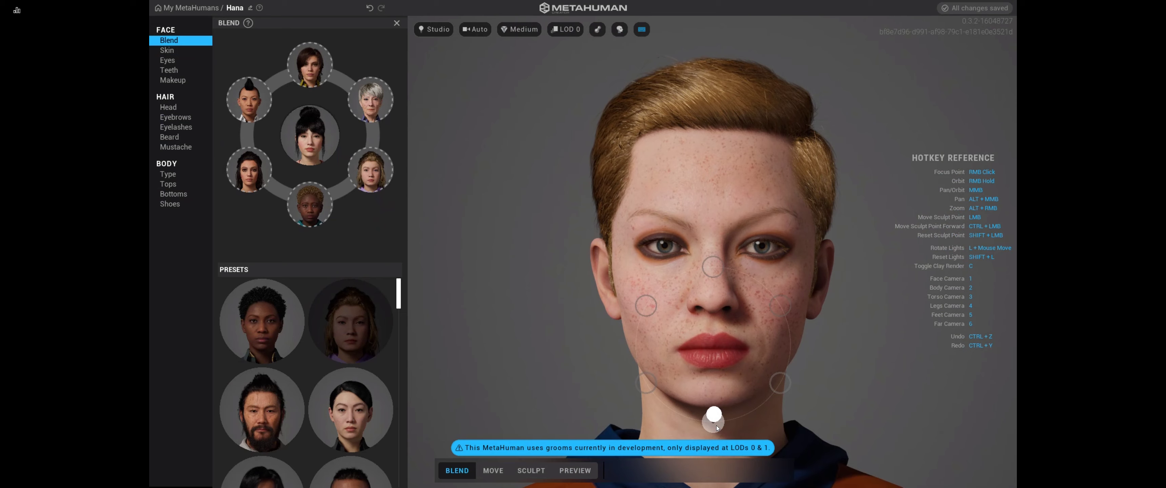
drag(717, 427, 716, 427)
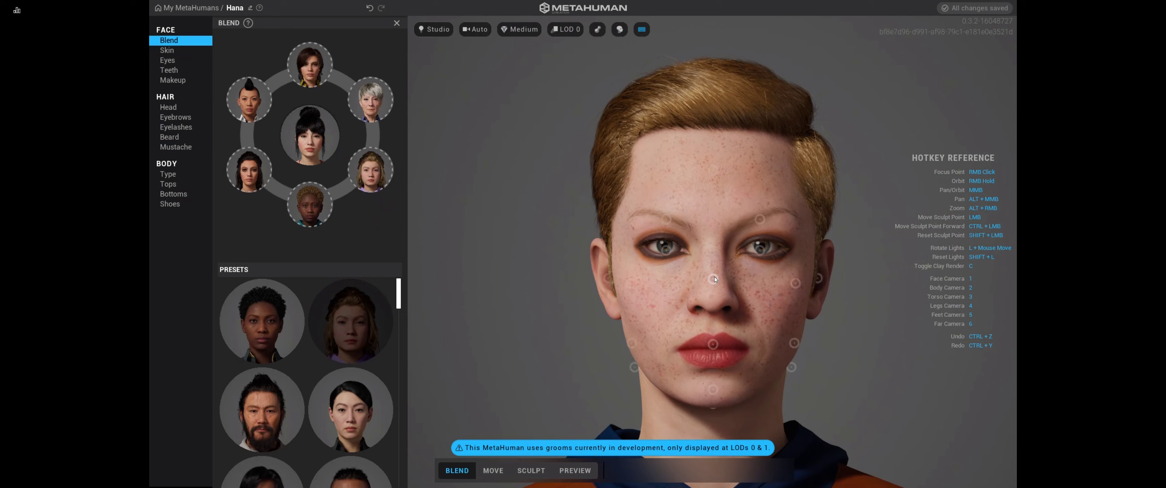
drag(714, 278, 625, 327)
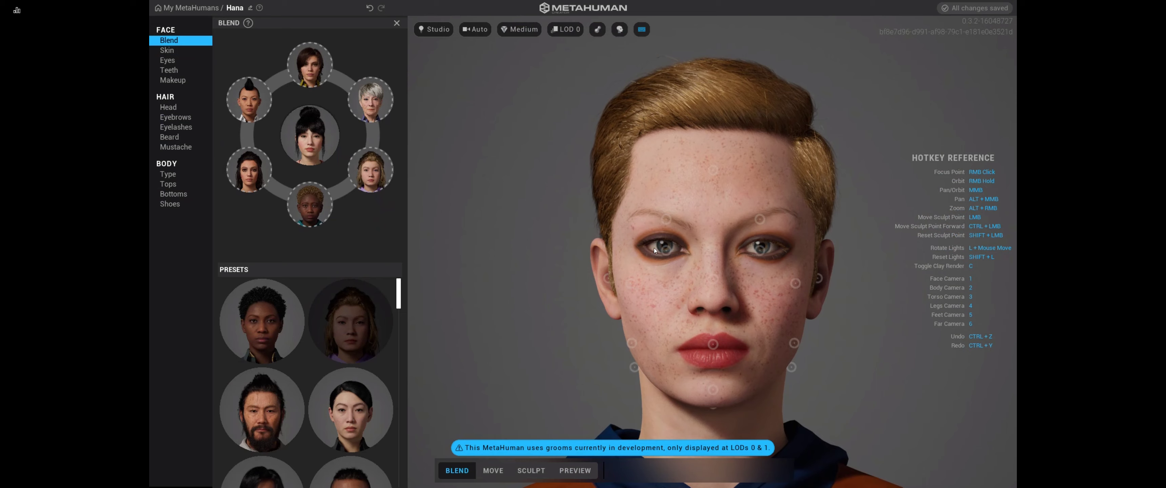
Blend both eyes, the jaw on the opposite side and the brow by pulling their points towards other presets.
drag(665, 249, 584, 211)
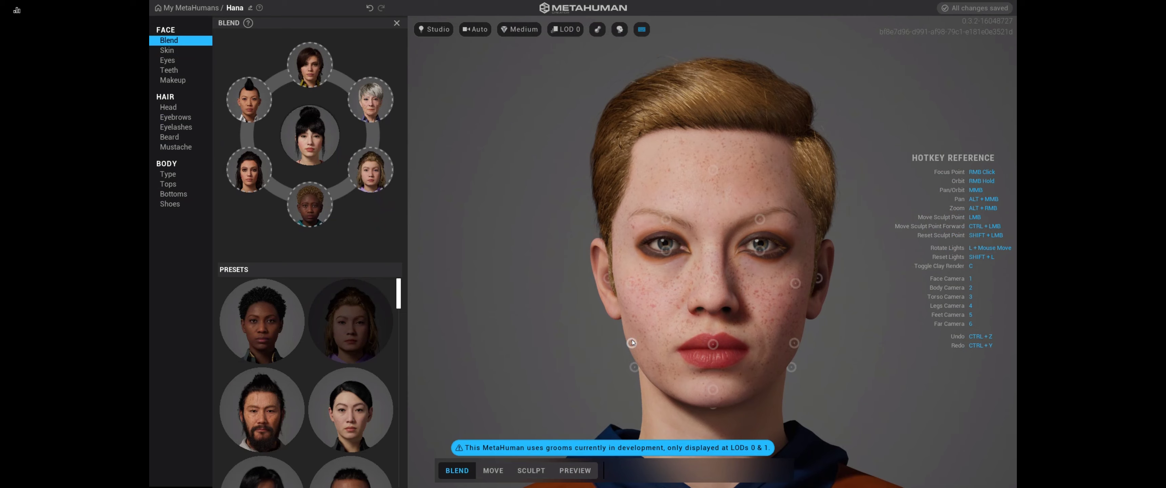
drag(632, 340, 631, 340)
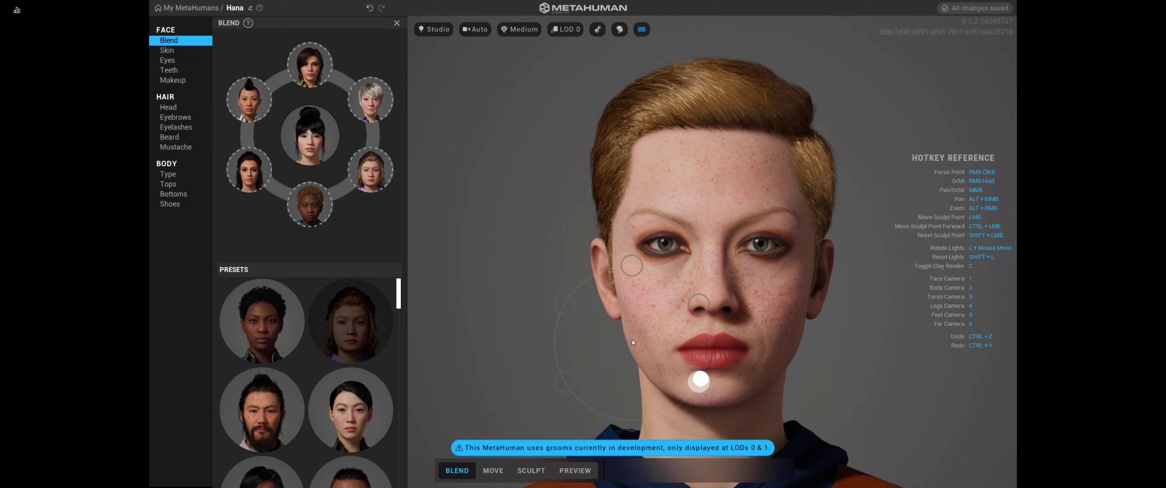
drag(632, 342, 616, 268)
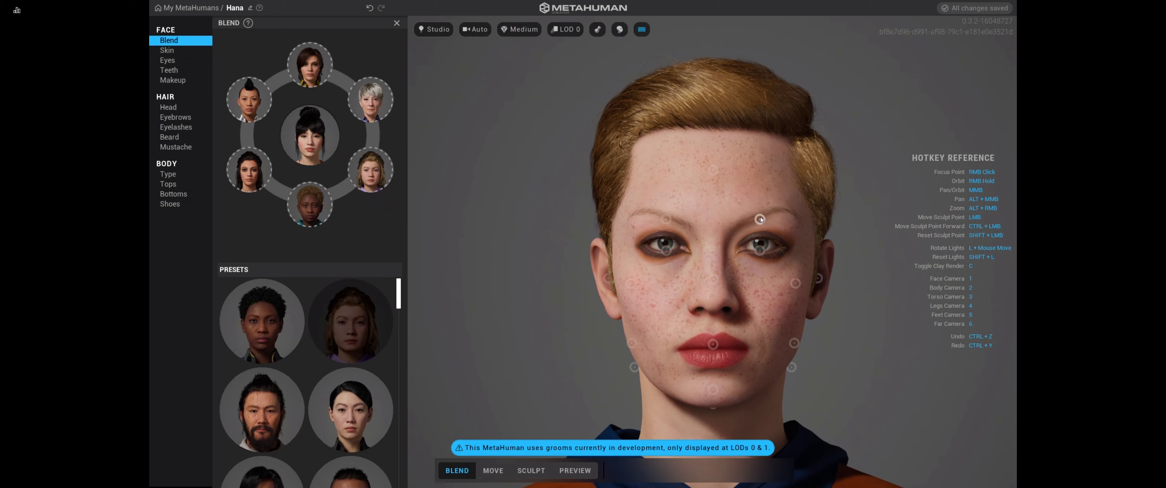
mouse_move(760, 219)
mouse_down()
mouse_move(748, 317)
mouse_move(729, 323)
mouse_move(795, 378)
mouse_move(761, 398)
mouse_move(776, 302)
mouse_move(785, 333)
mouse_move(763, 305)
mouse_up()
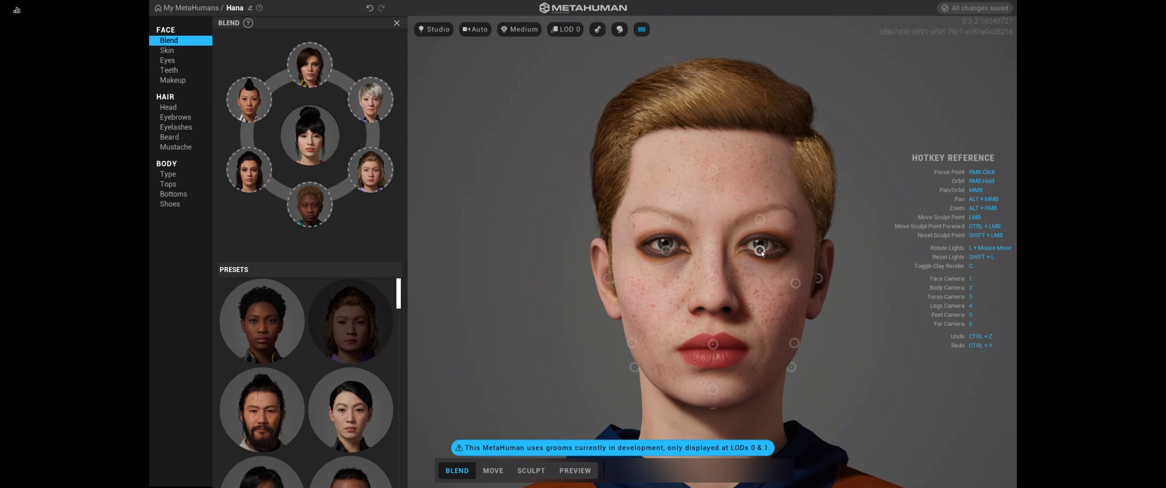
mouse_move(761, 252)
mouse_down()
mouse_move(794, 169)
mouse_move(855, 161)
mouse_up()
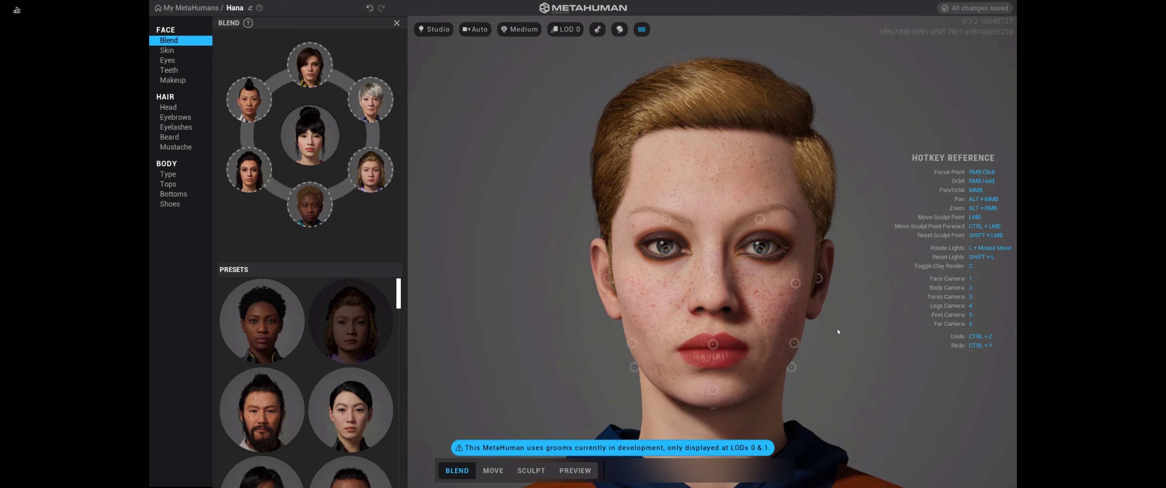
Switch to Move mode and nudge the upper eyelid guide of one eye slightly upwards.
right_drag(859, 306, 730, 293)
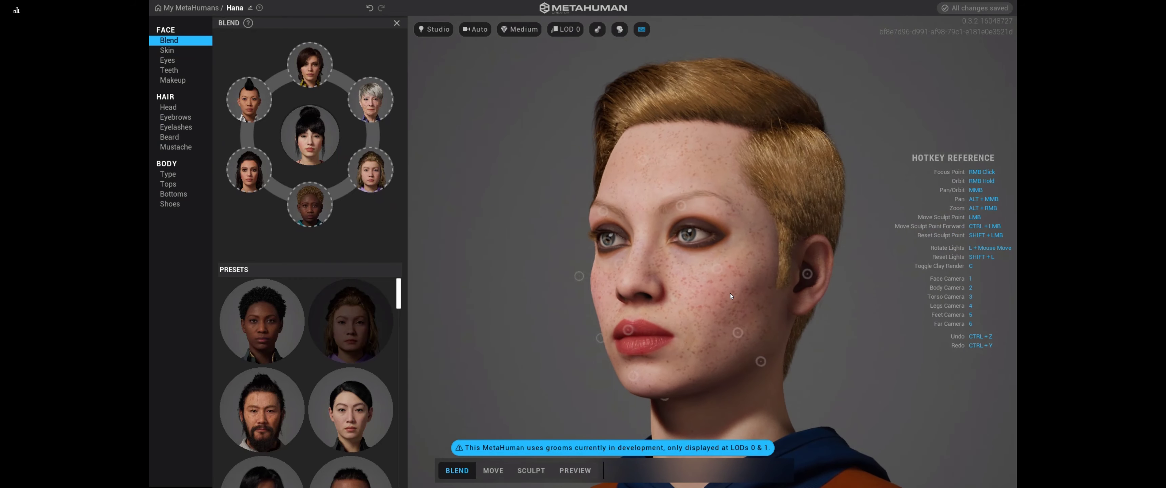
scroll(820, 323, down, 3)
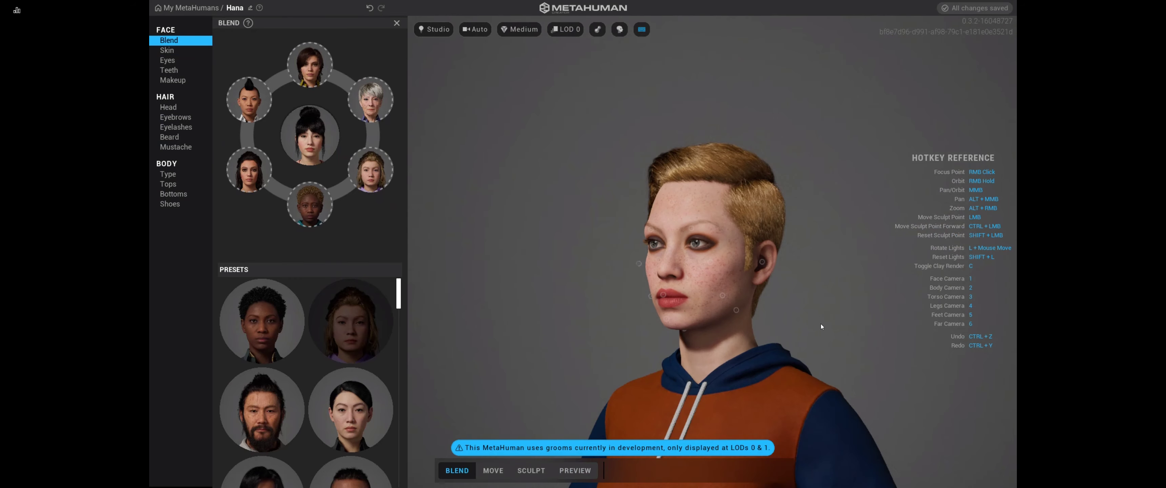
scroll(812, 313, up, 2)
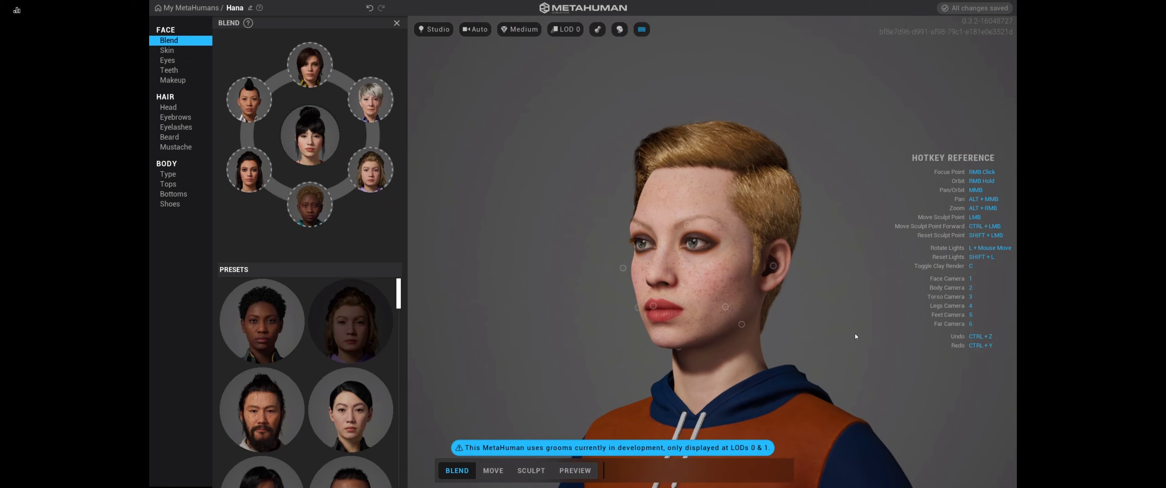
key(1)
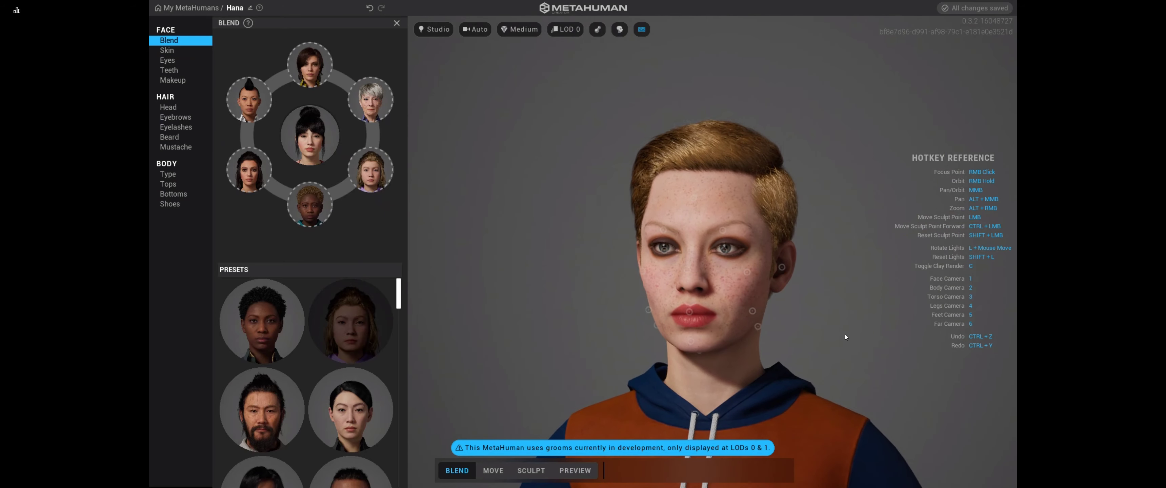
click(492, 471)
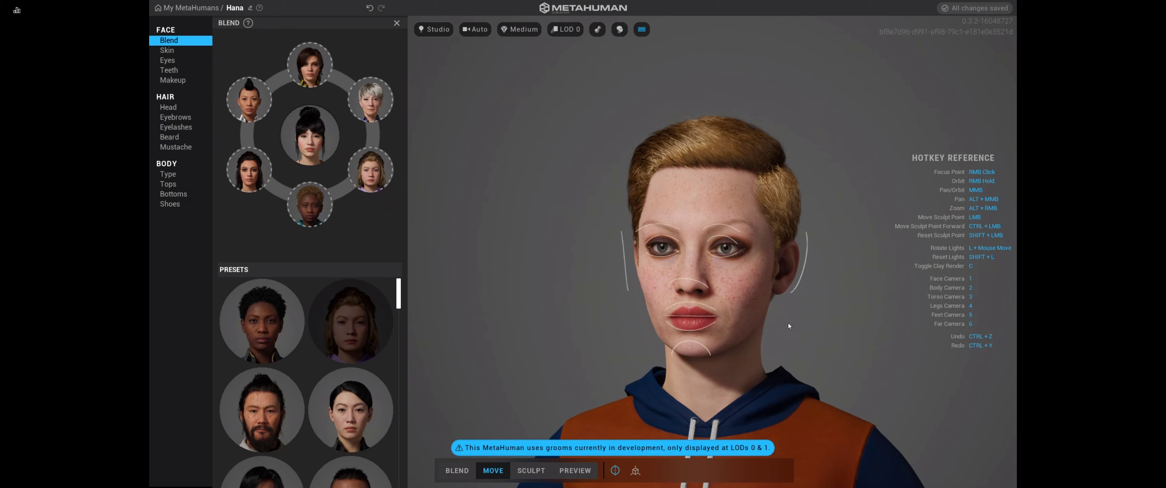
drag(724, 237, 725, 234)
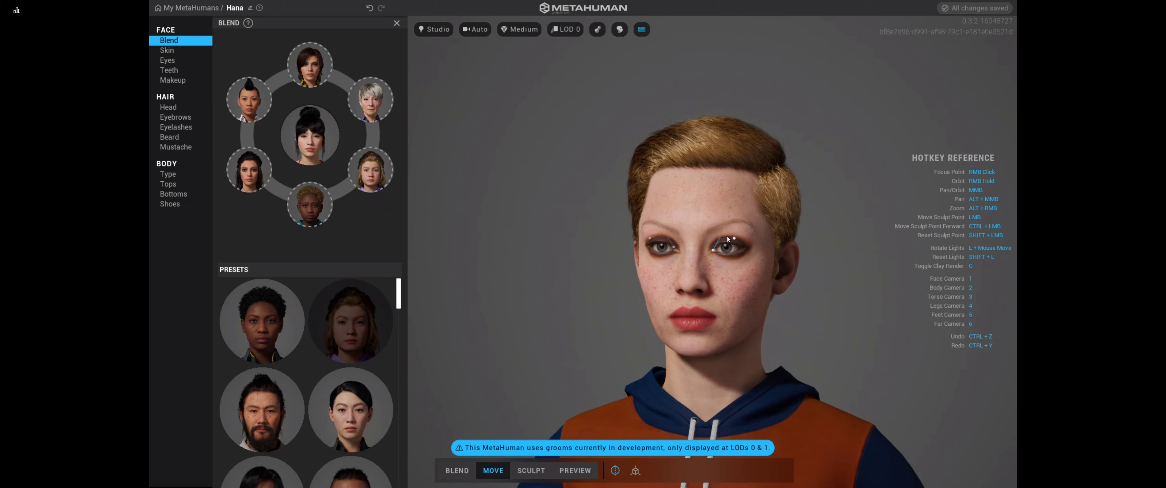
In a side view of the head, move the ear guide slightly backwards, away from the face.
right_drag(833, 327, 884, 327)
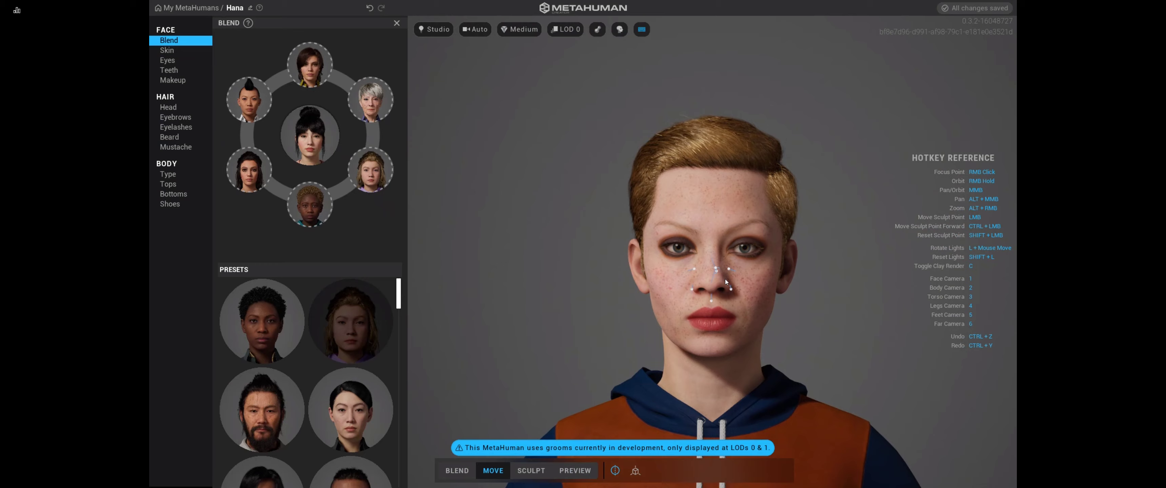
right_drag(811, 312, 625, 311)
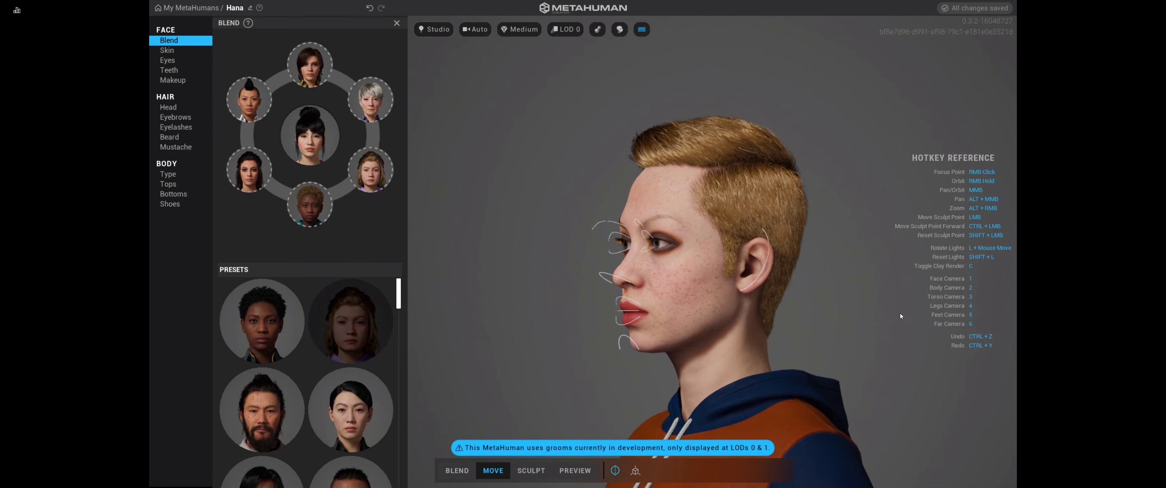
mouse_move(765, 251)
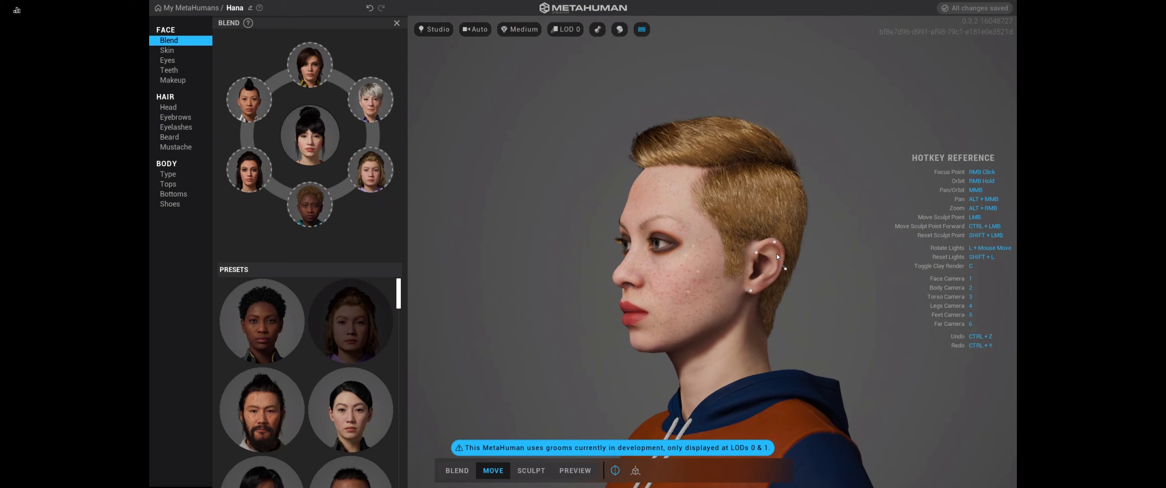
drag(763, 253, 773, 254)
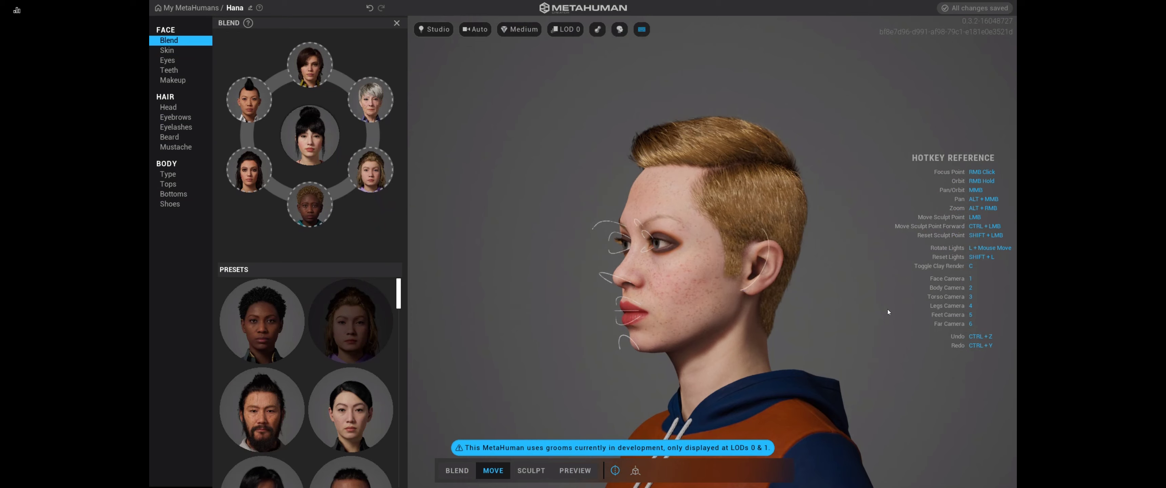
Switch to Sculpt mode, pull the temple point down towards the brow and the point beside the eye outwards and up.
key(1)
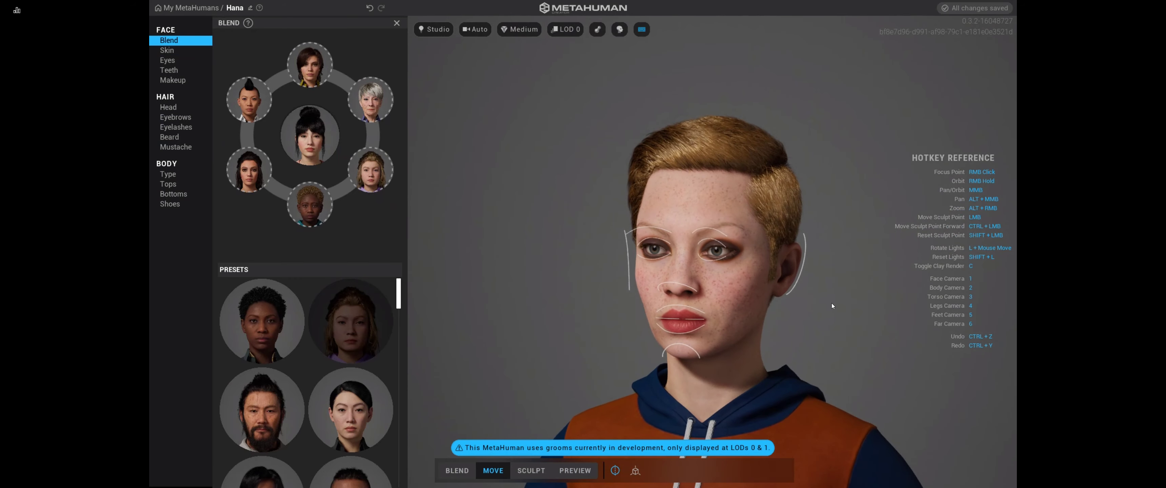
mouse_move(703, 302)
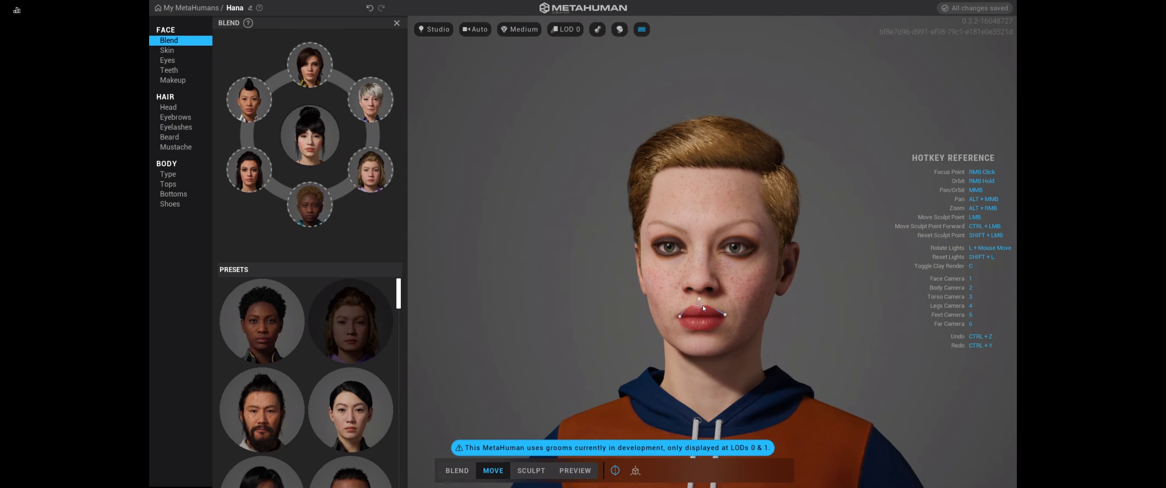
mouse_move(834, 322)
right_down()
mouse_move(927, 337)
mouse_move(857, 336)
mouse_move(931, 336)
mouse_move(835, 330)
mouse_move(833, 199)
mouse_move(840, 312)
mouse_move(796, 334)
right_up()
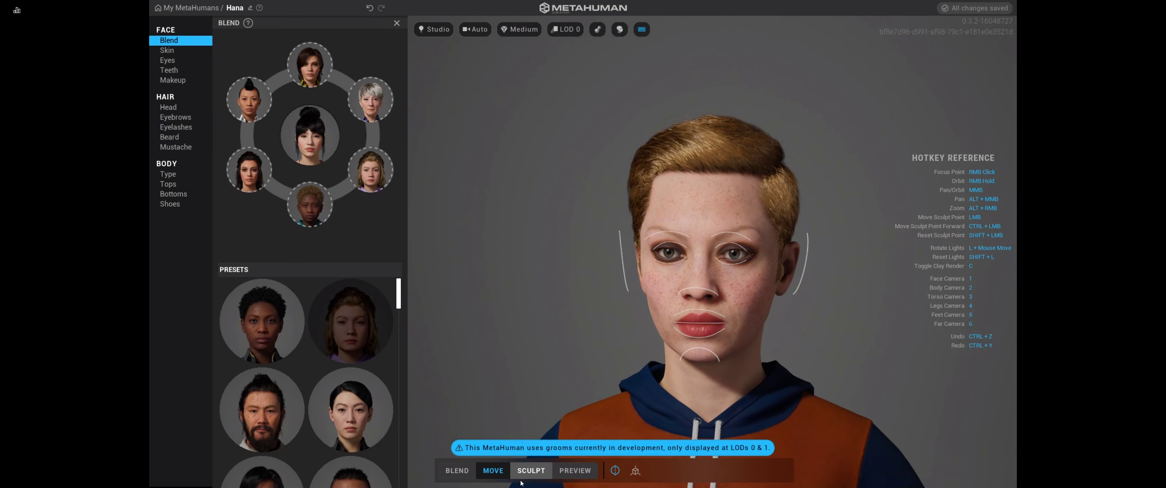
click(531, 471)
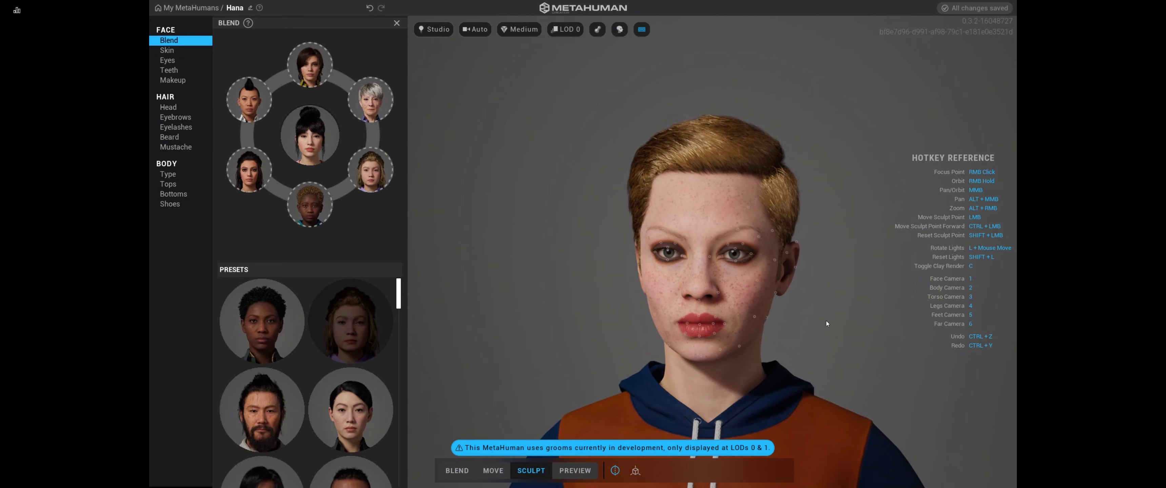
key(1)
scroll(826, 320, down, 3)
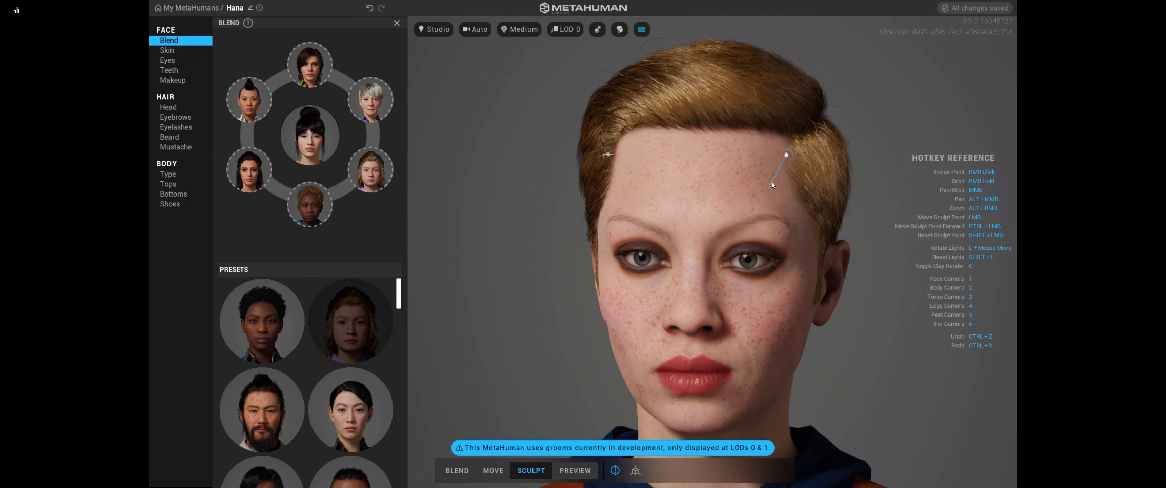
mouse_move(772, 183)
mouse_down()
mouse_move(788, 166)
mouse_move(768, 207)
mouse_up()
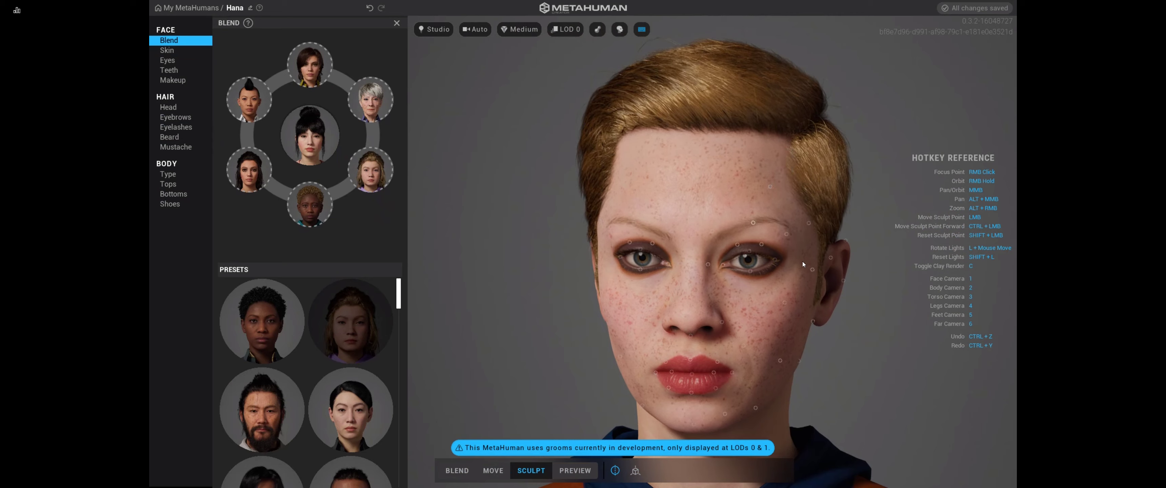
mouse_move(812, 270)
mouse_down()
mouse_move(832, 271)
mouse_move(838, 253)
mouse_up()
Sculpt the lower cheek inwards towards the mouth and pull the points along the jaw and near the ear outwards.
key(3)
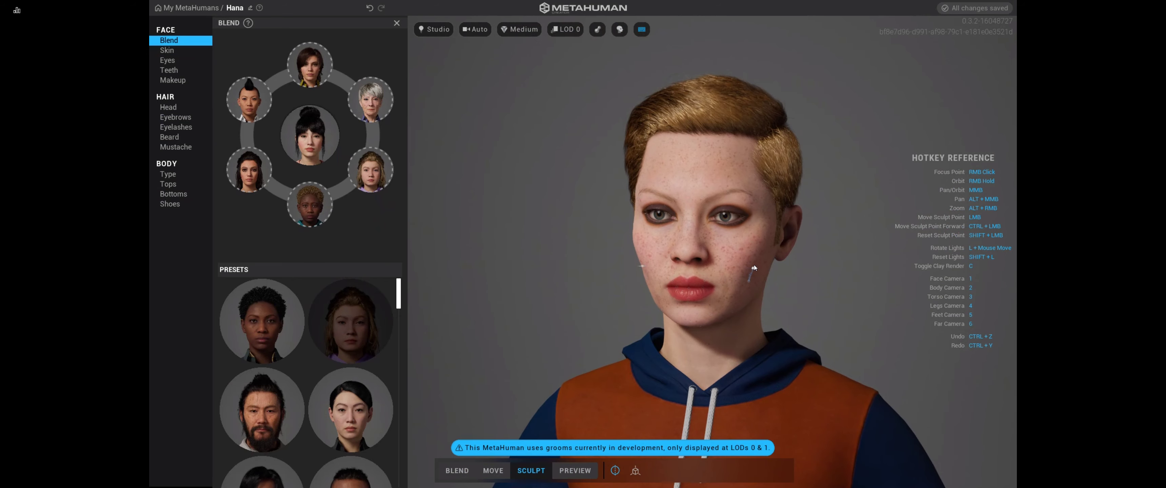
drag(748, 278, 735, 294)
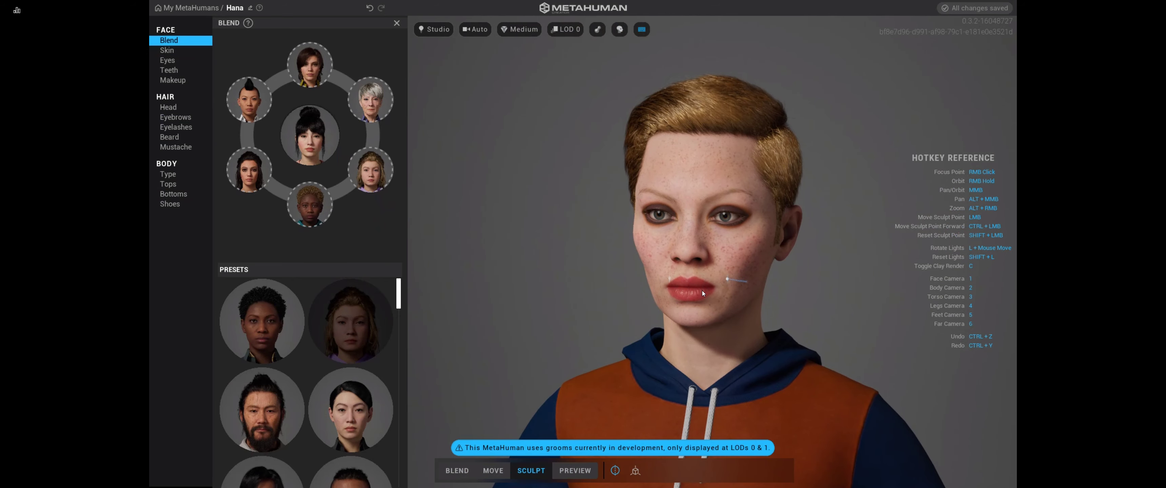
key(1)
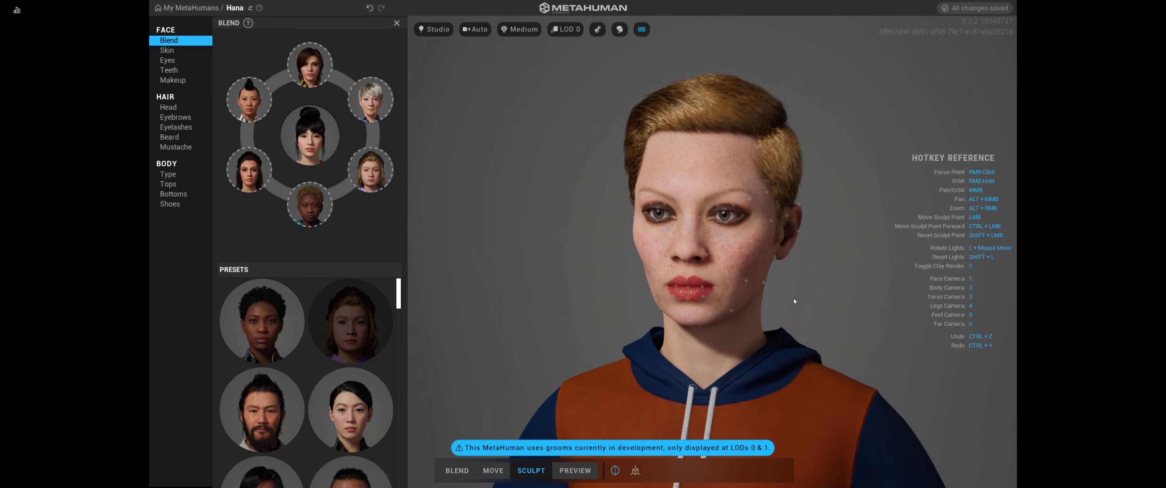
drag(787, 281, 794, 263)
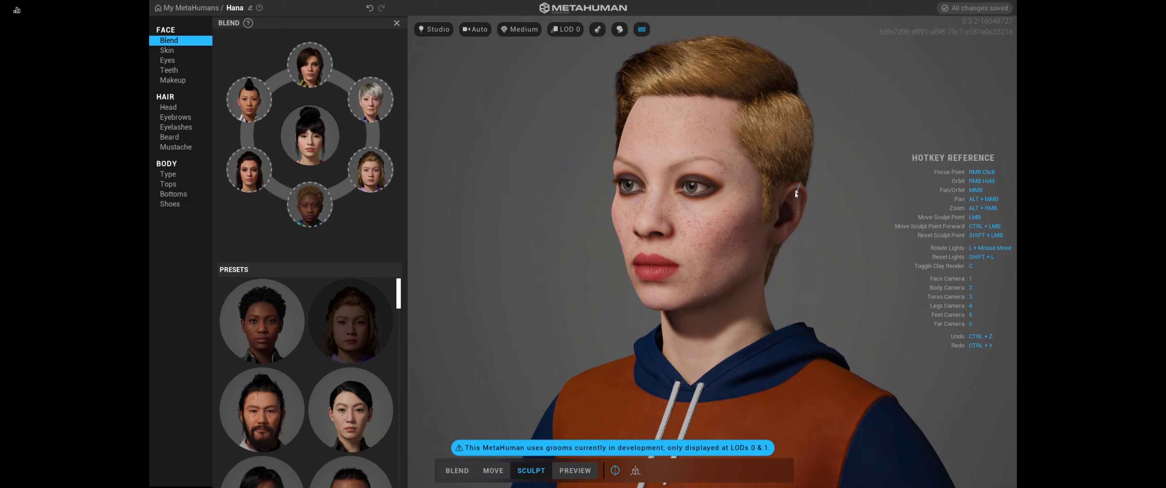
drag(769, 241, 784, 232)
Frame the body, switch to Preview mode, play the animation on the character and stop it after watching.
key(3)
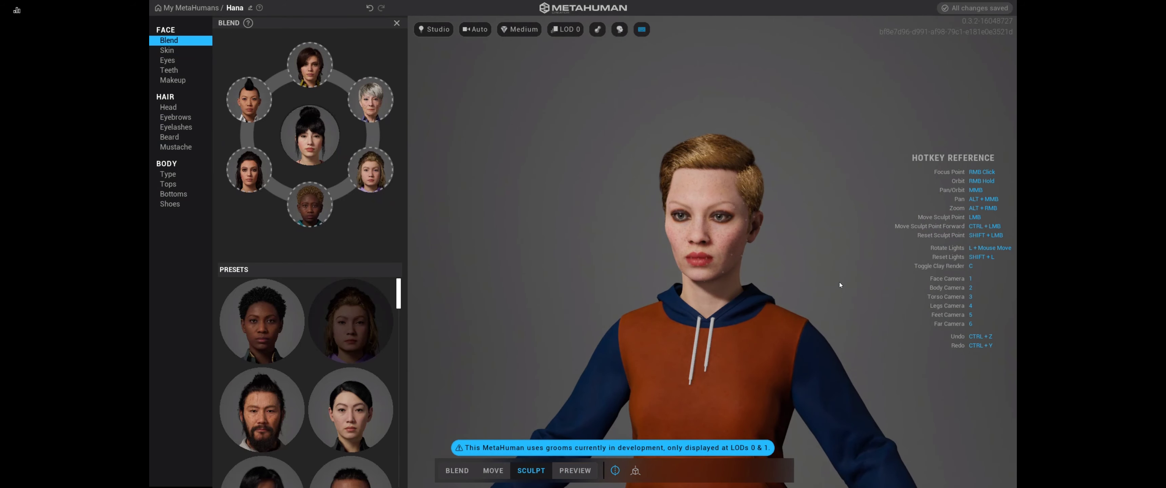
key(2)
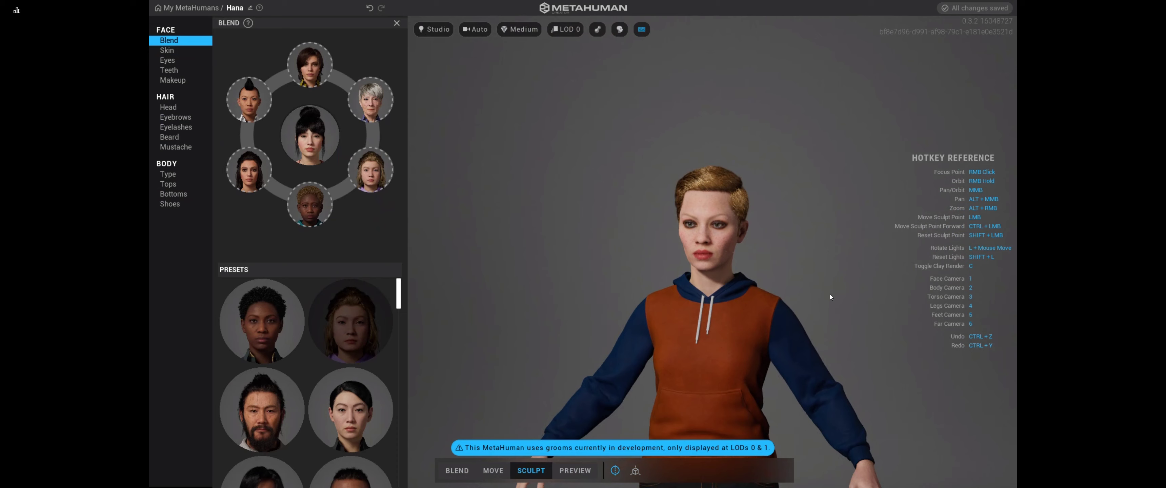
click(576, 471)
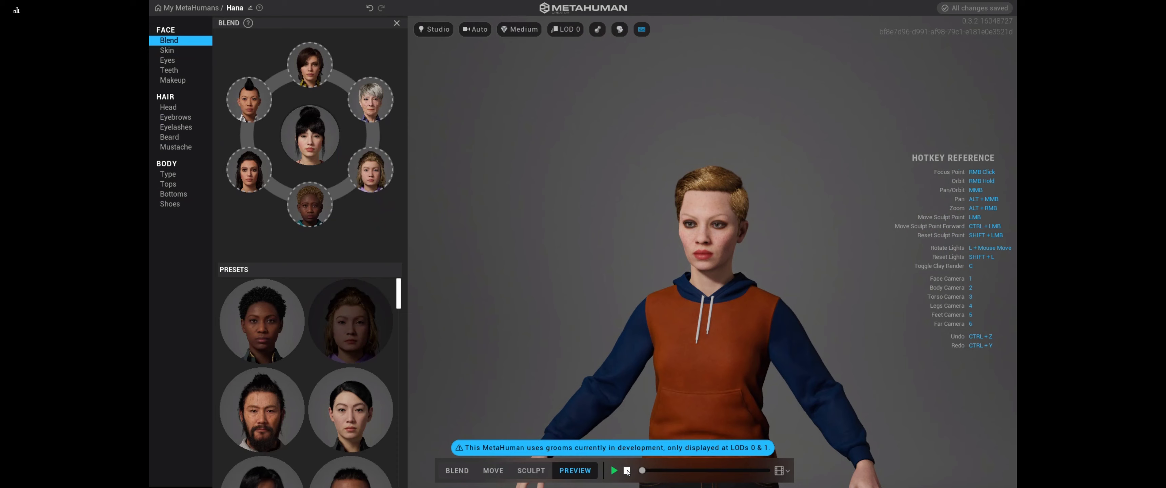
click(614, 471)
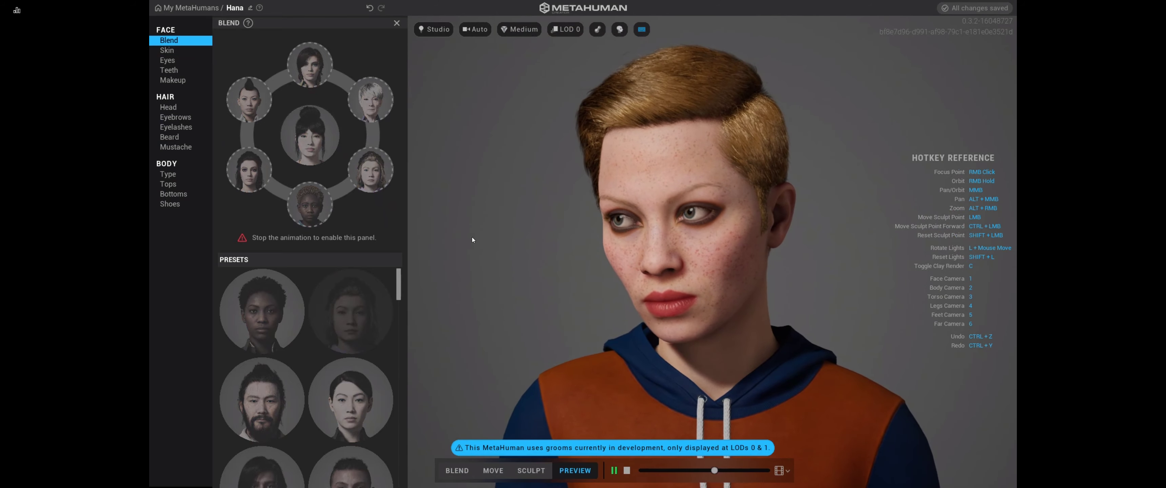
click(627, 471)
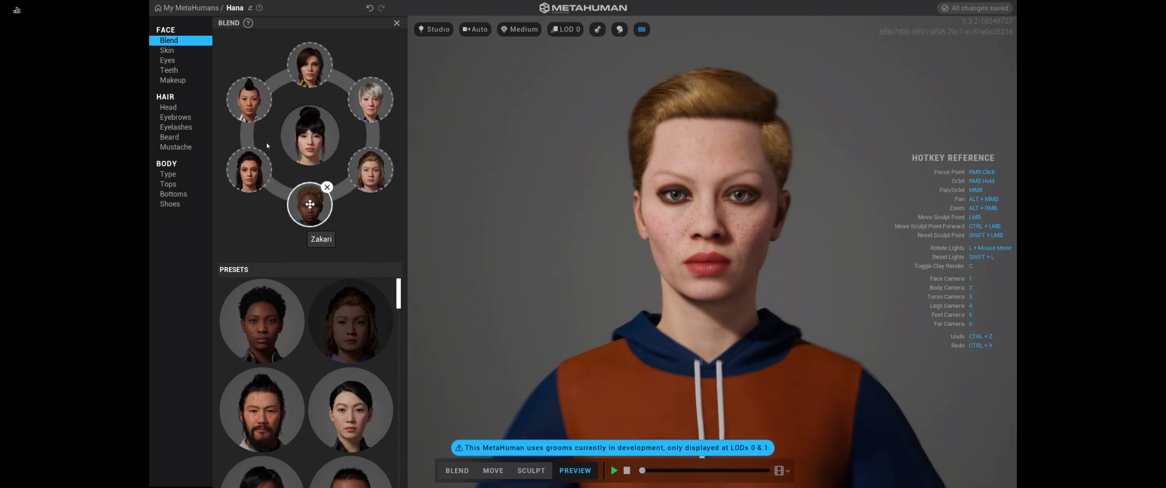
In the eye makeup options, try Classic Bar, Panda Smudge and Cat Eye, and settle on the Full Thin Liner style.
click(173, 61)
click(172, 80)
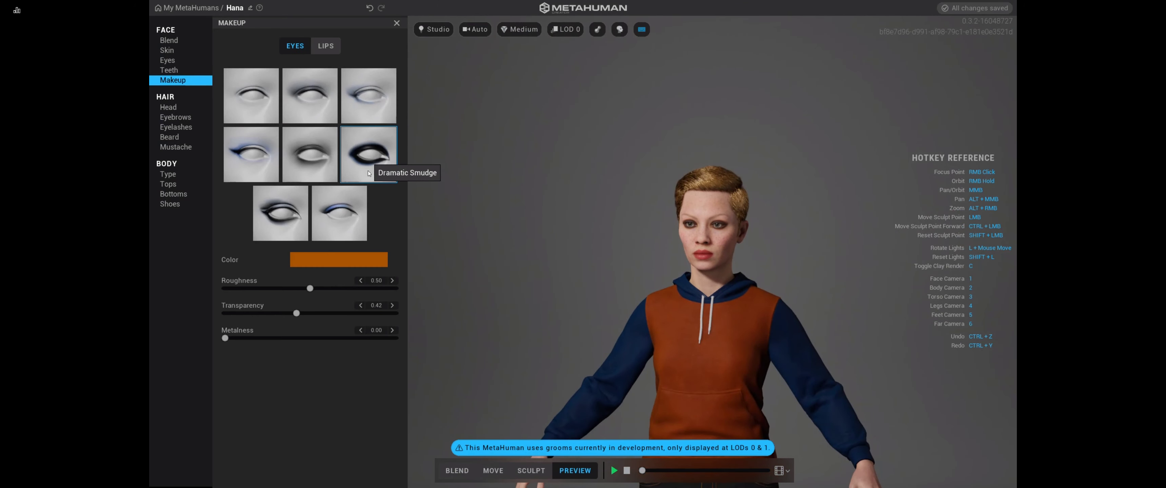
click(348, 211)
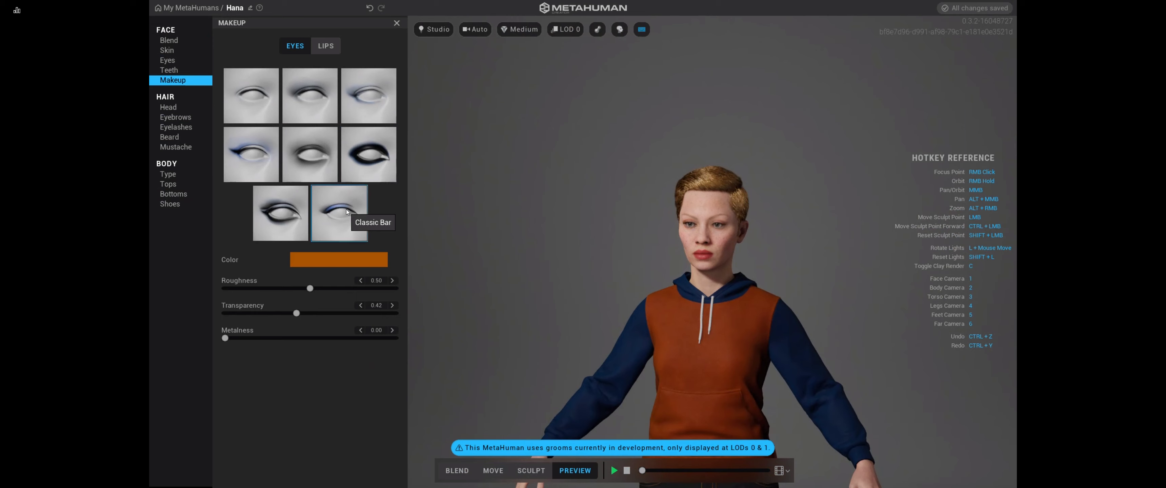
click(269, 211)
click(303, 151)
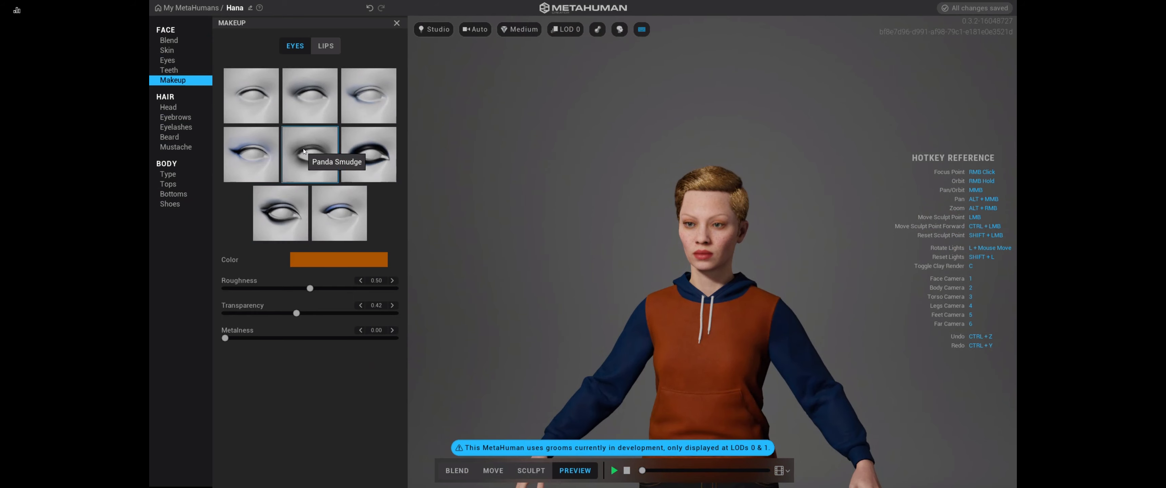
click(249, 154)
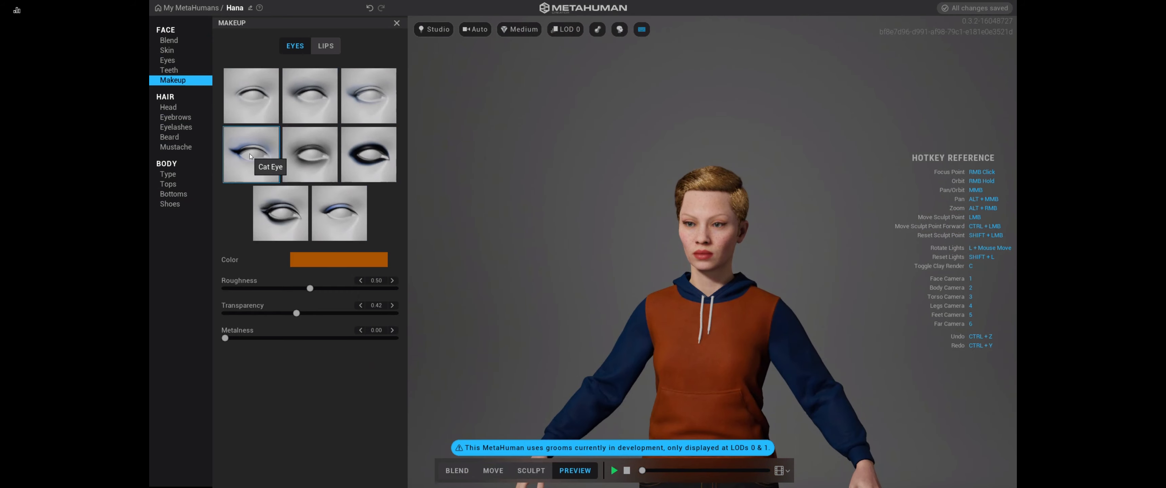
click(355, 89)
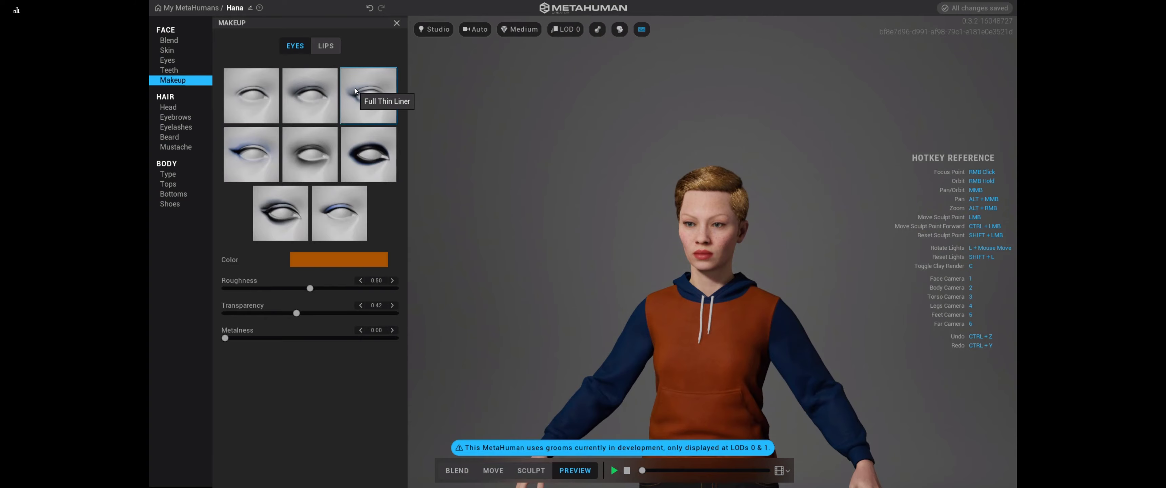
key(1)
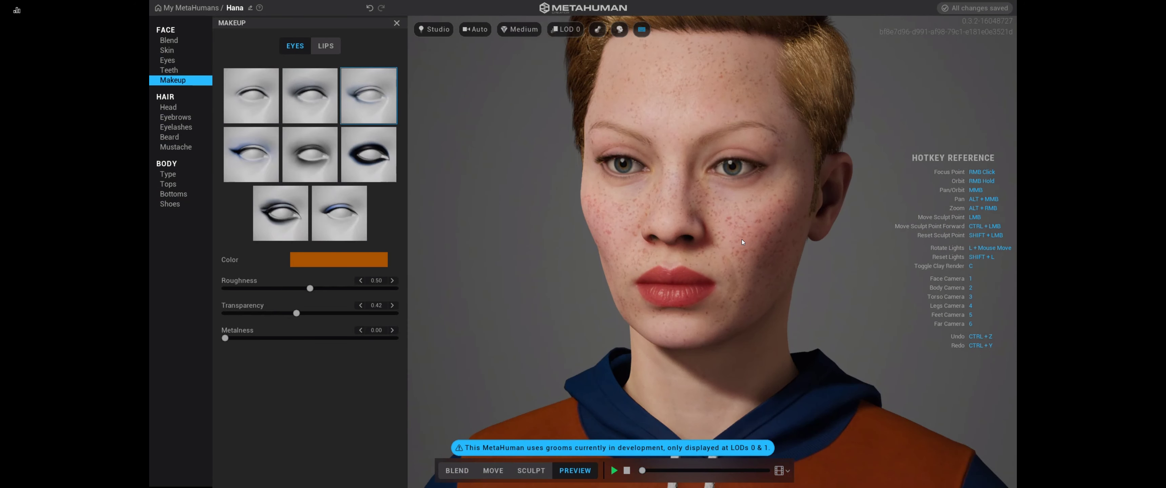
key(3)
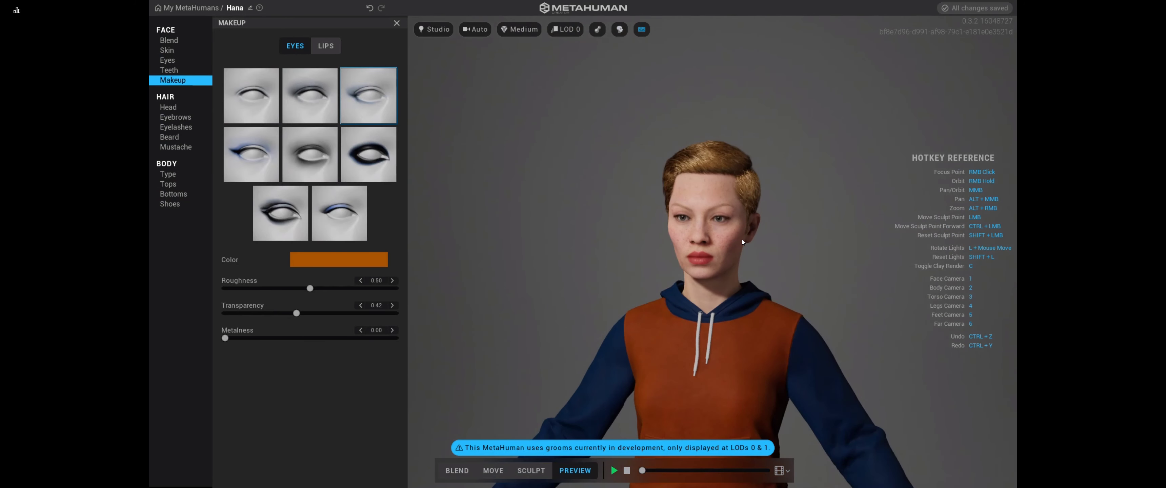
mouse_move(551, 245)
right_down()
mouse_move(849, 253)
mouse_move(710, 259)
mouse_move(571, 243)
right_up()
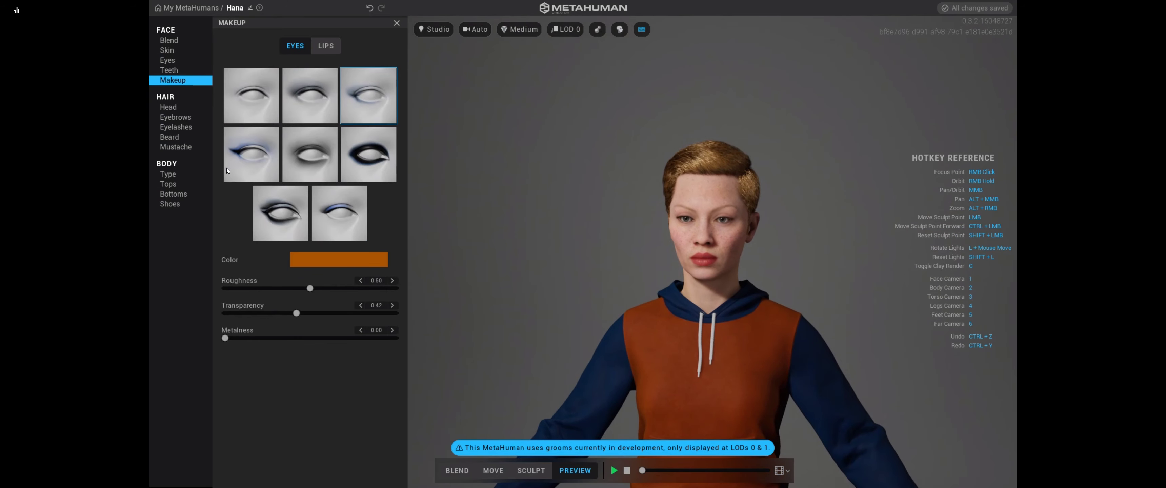
Change the head hair to the short cropped style beside Medium Mohawk and inspect it from several angles.
click(167, 109)
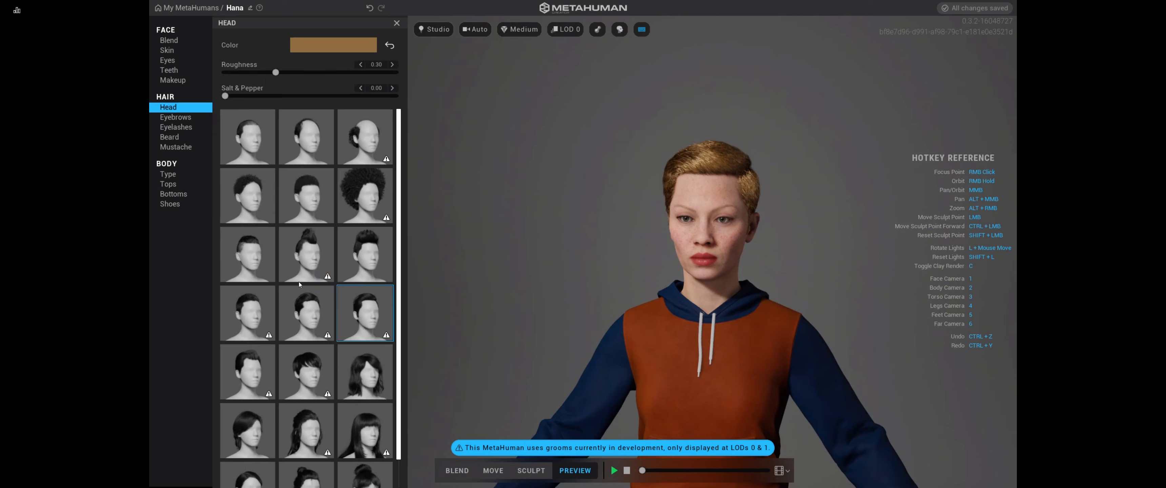
scroll(298, 286, down, 1)
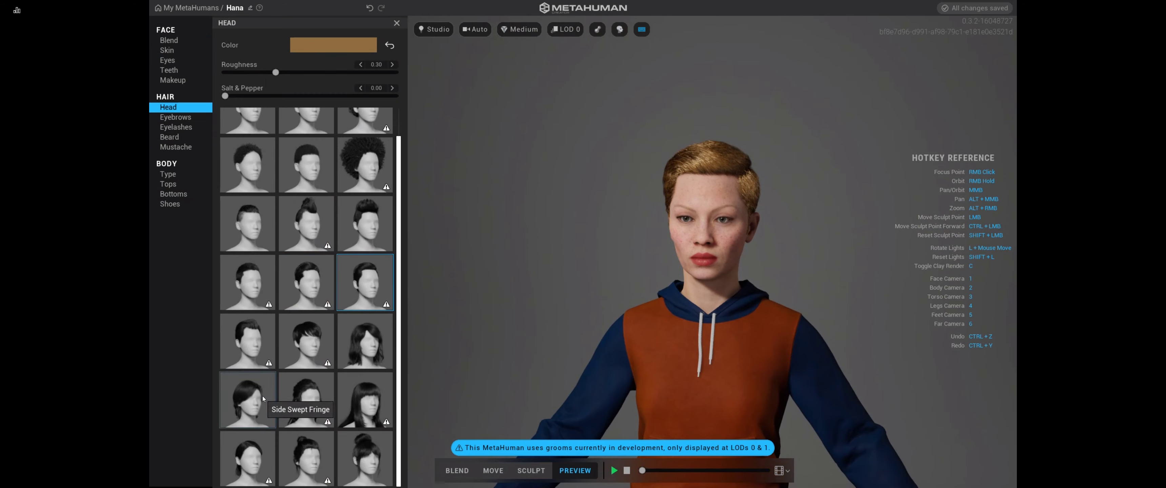
scroll(256, 387, up, 1)
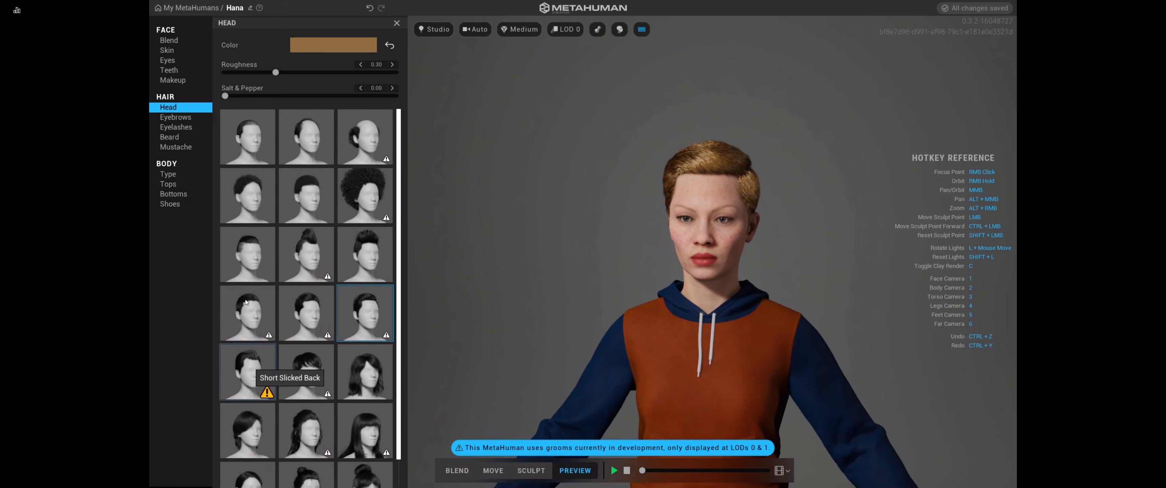
click(248, 261)
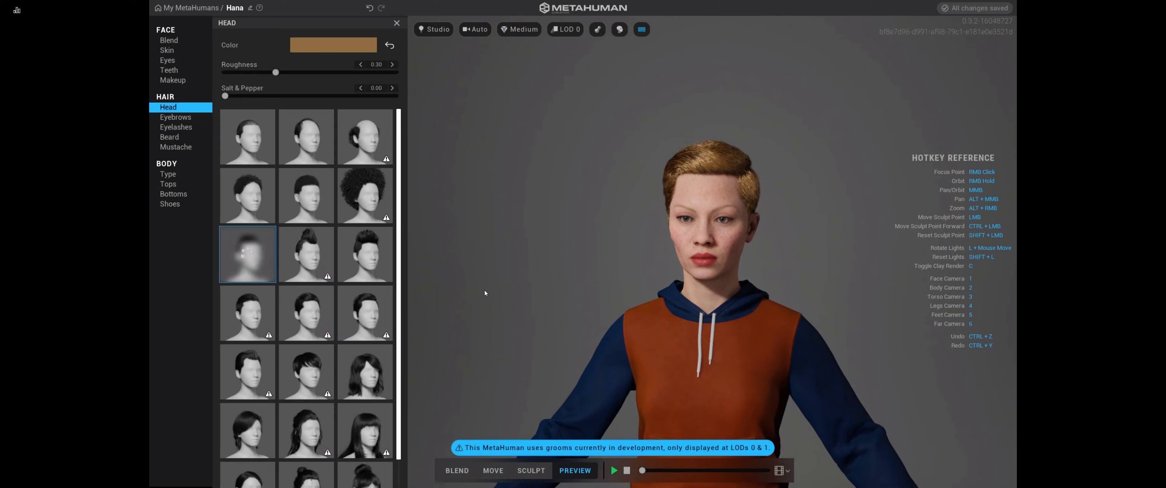
right_drag(859, 280, 930, 263)
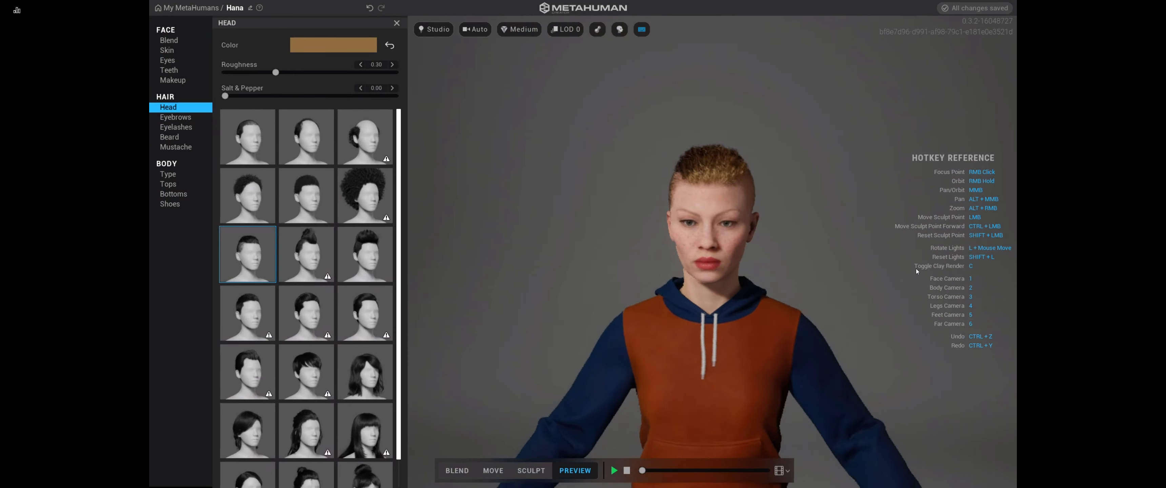
right_drag(585, 255, 463, 242)
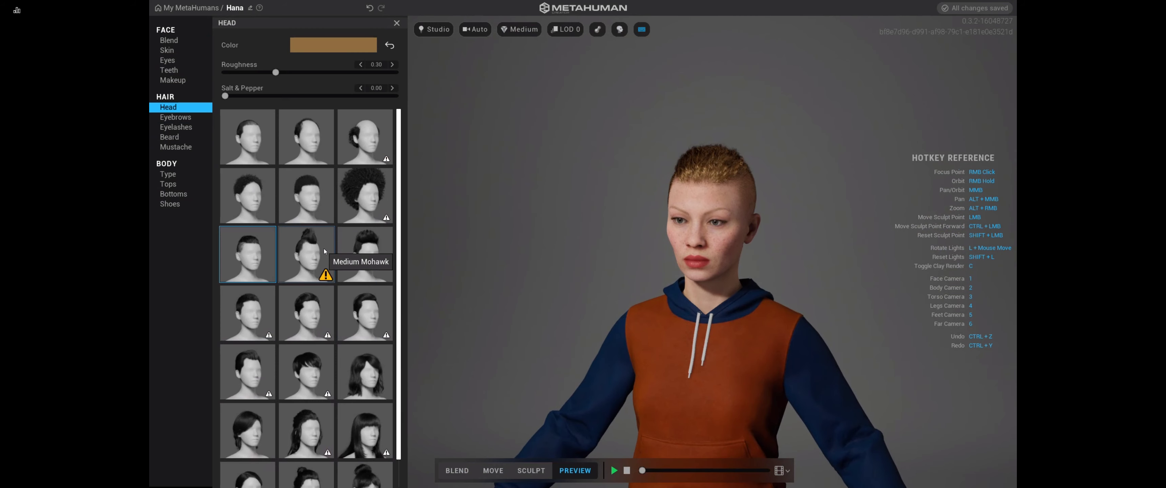
Change the head hair to the tall, swept-up style with short sides.
scroll(371, 145, down, 1)
click(387, 162)
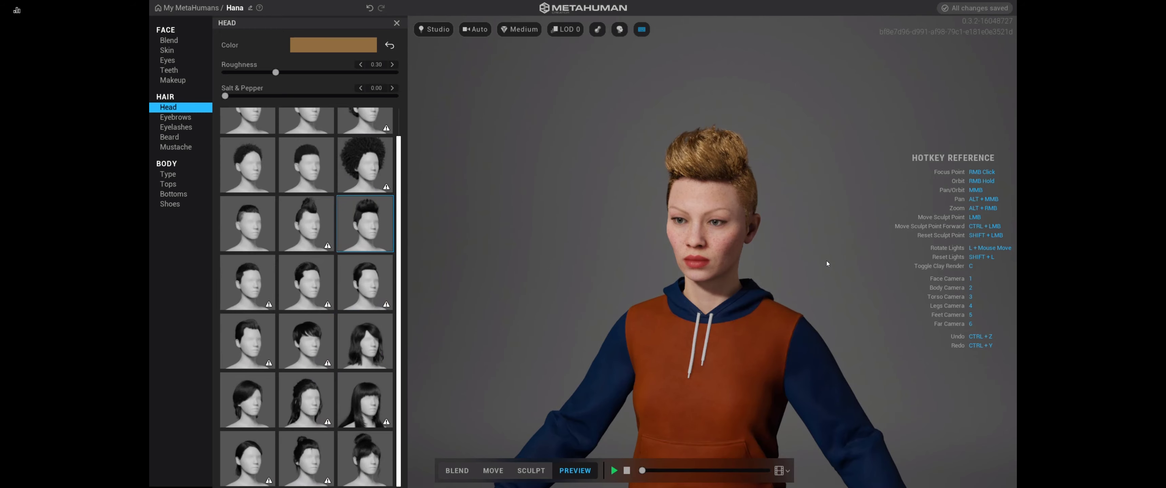
mouse_move(826, 263)
right_down()
mouse_move(511, 257)
mouse_move(684, 268)
mouse_move(817, 243)
mouse_move(843, 262)
right_up()
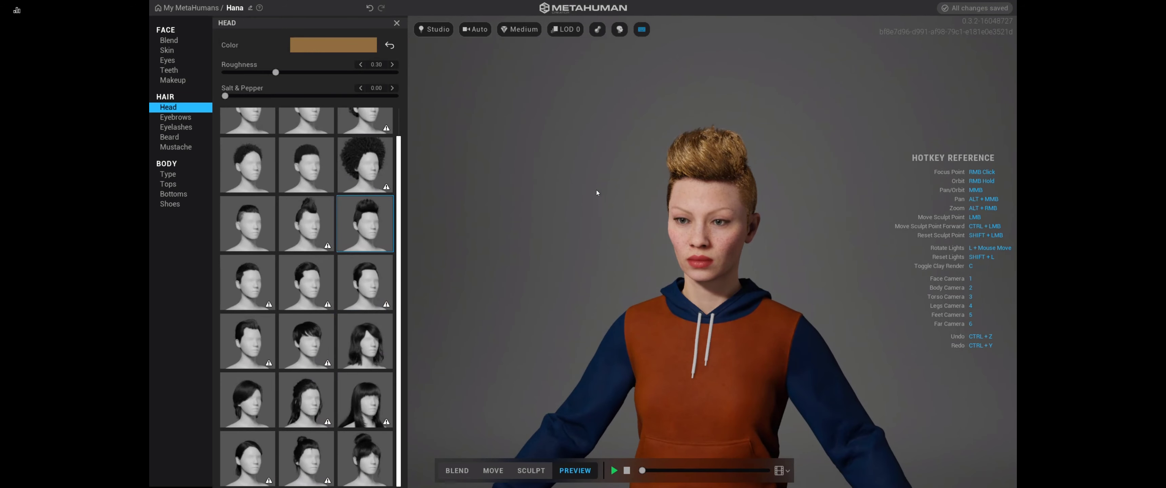
Play the preview animation with the face and hair in close-up and halt it after watching.
scroll(733, 202, up, 5)
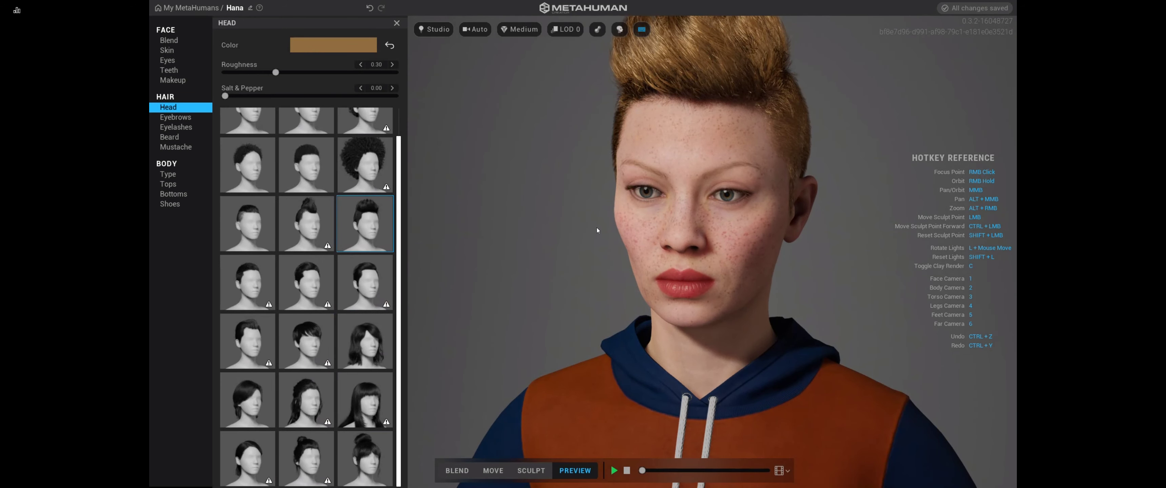
click(614, 470)
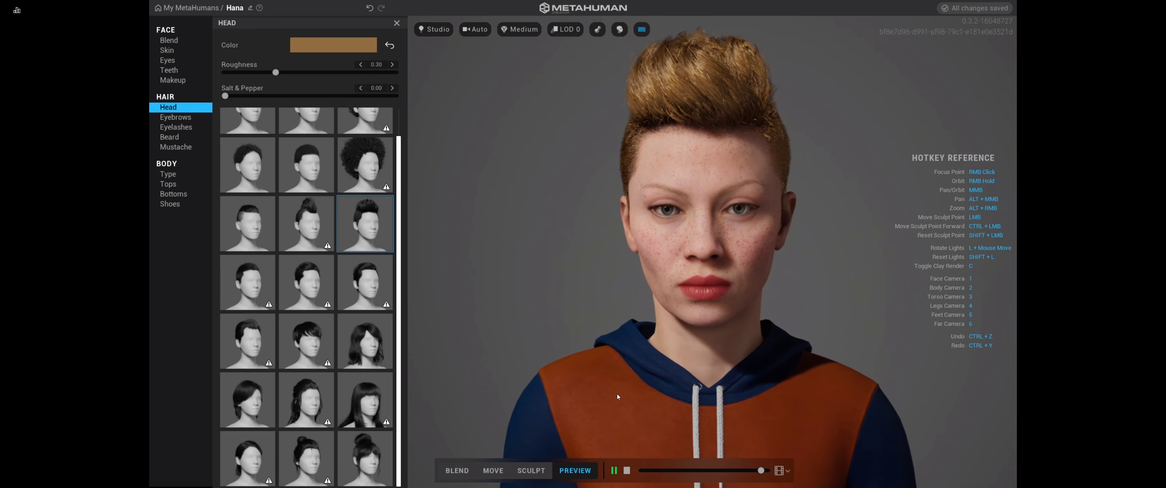
click(614, 472)
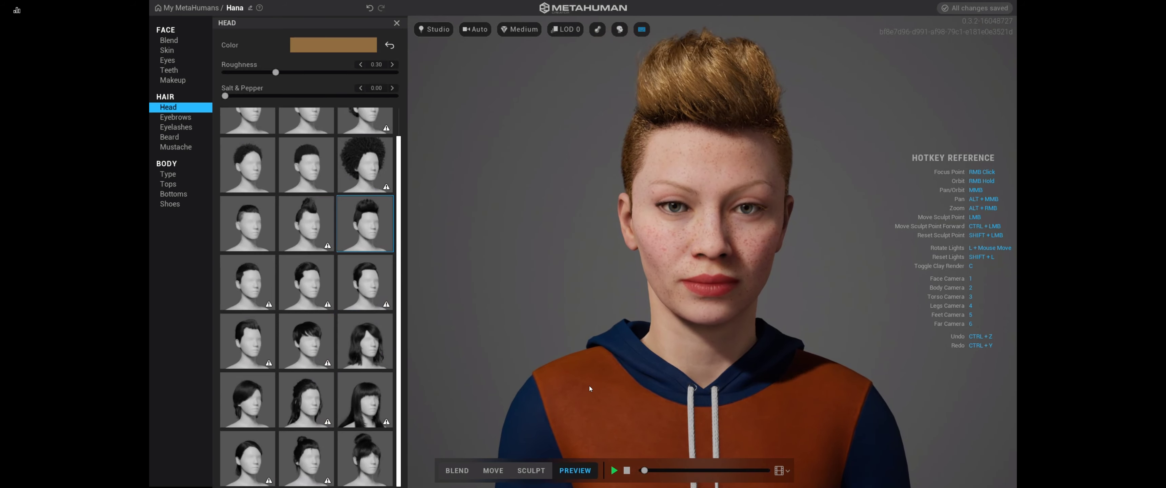